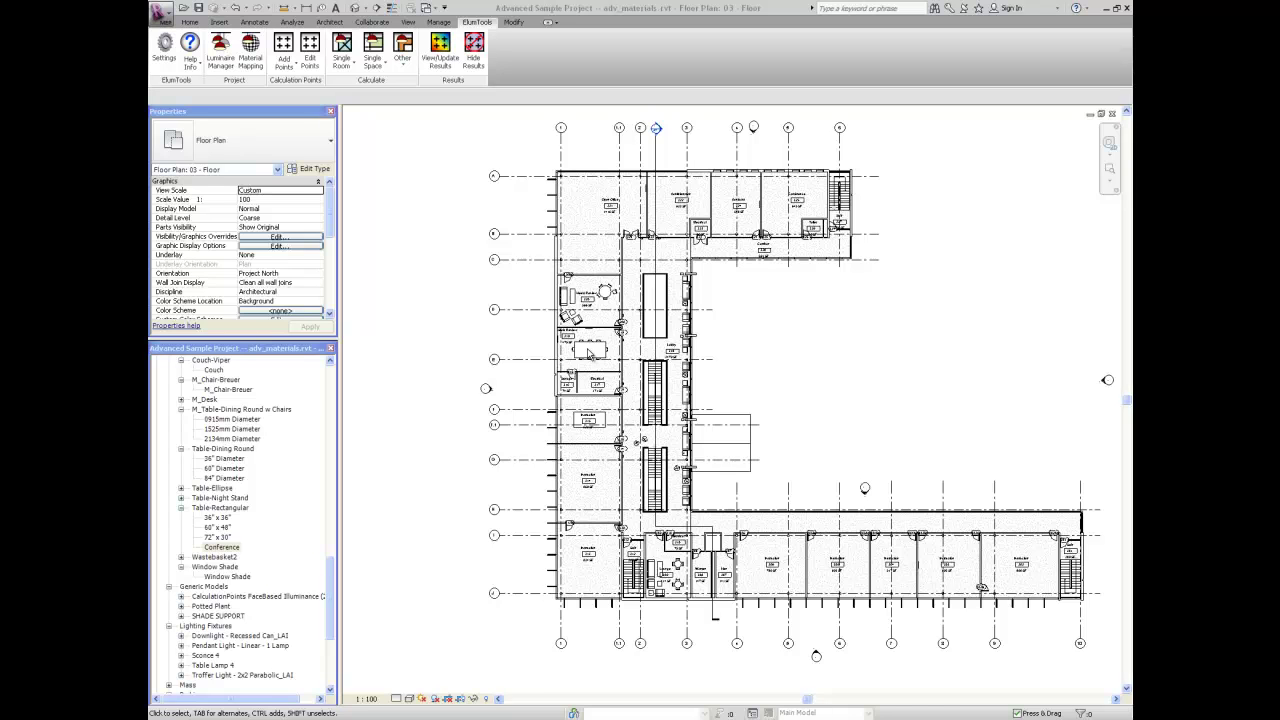
Zoom in on Media Review room 319 and its conference table on the 03 - Floor plan.
scroll(588, 352, "up", 3)
scroll(589, 354, "up", 5)
scroll(589, 352, "up", 1)
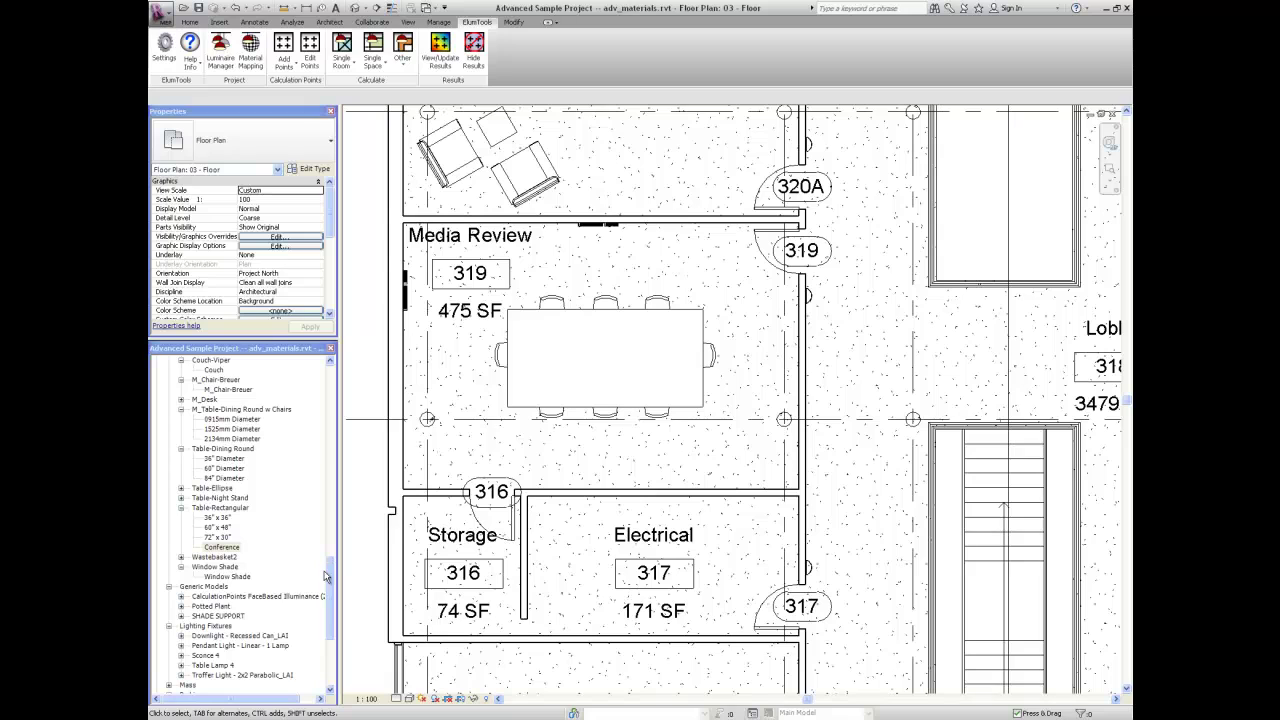
left_click_drag(330, 580, 330, 375)
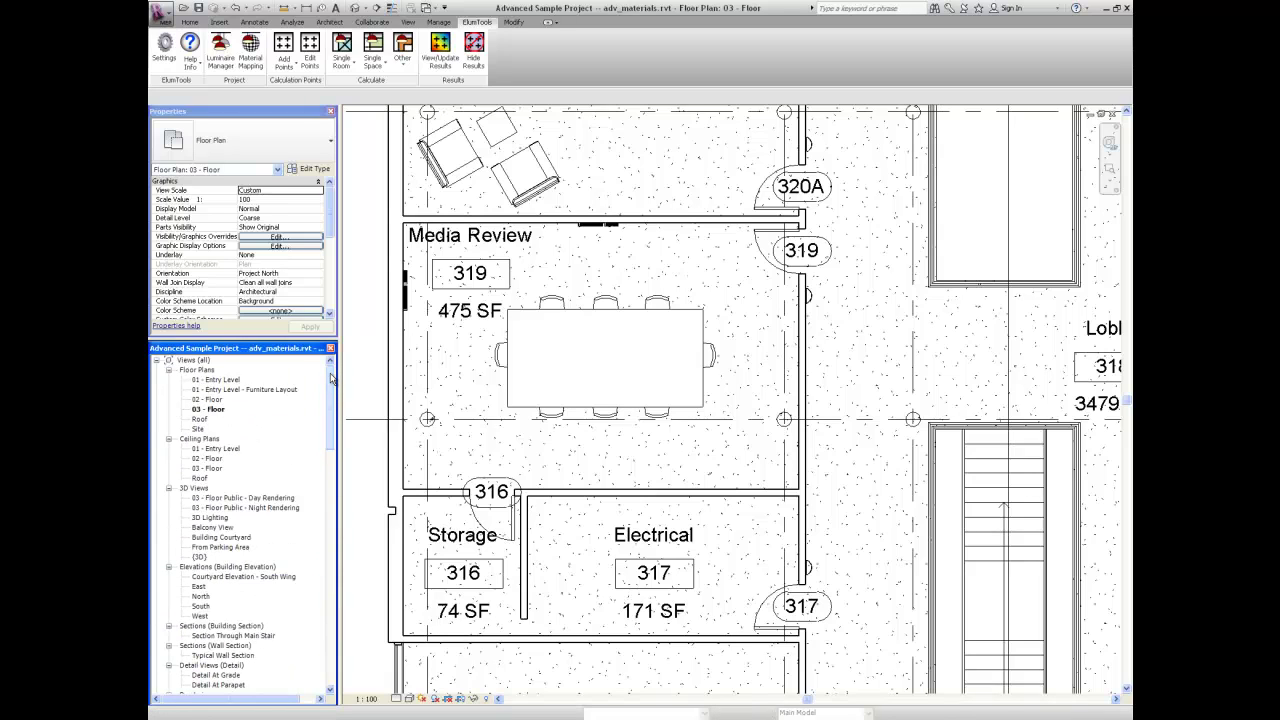
Open the 03 - Floor ceiling plan and run an ElumTools Single Room calculation on Media Review 319.
left_click(217, 469)
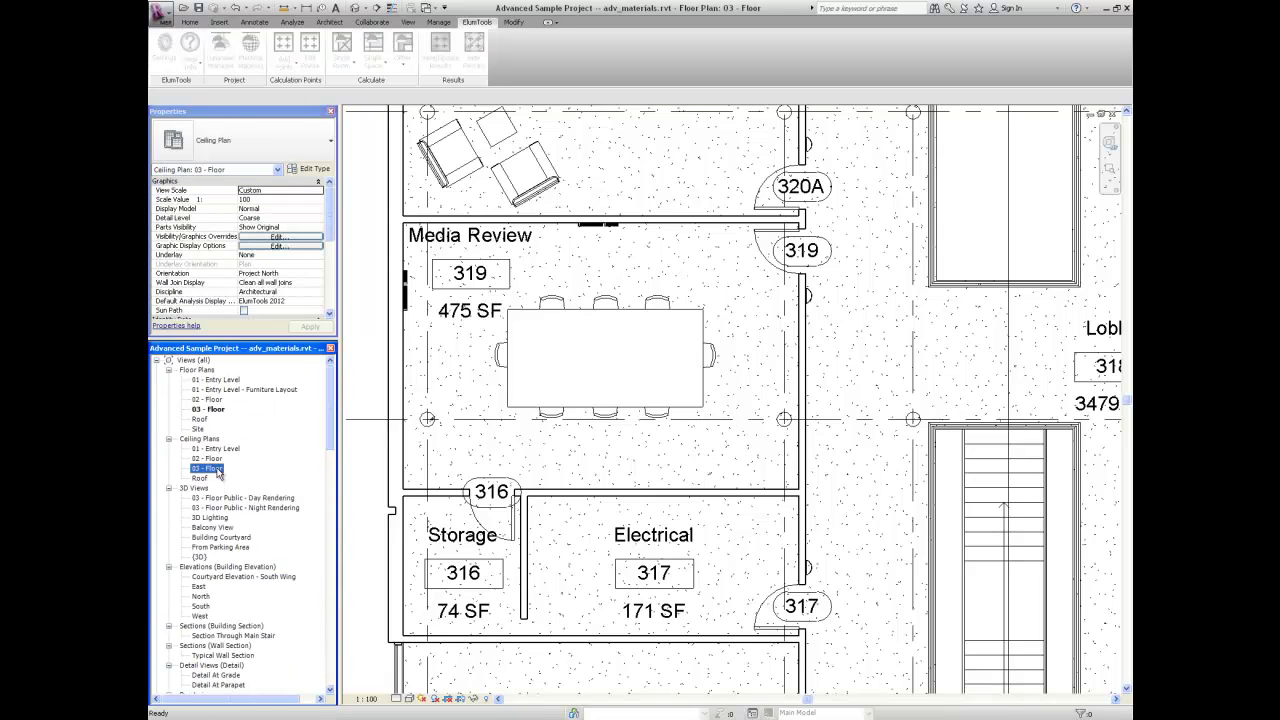
double_click(210, 469)
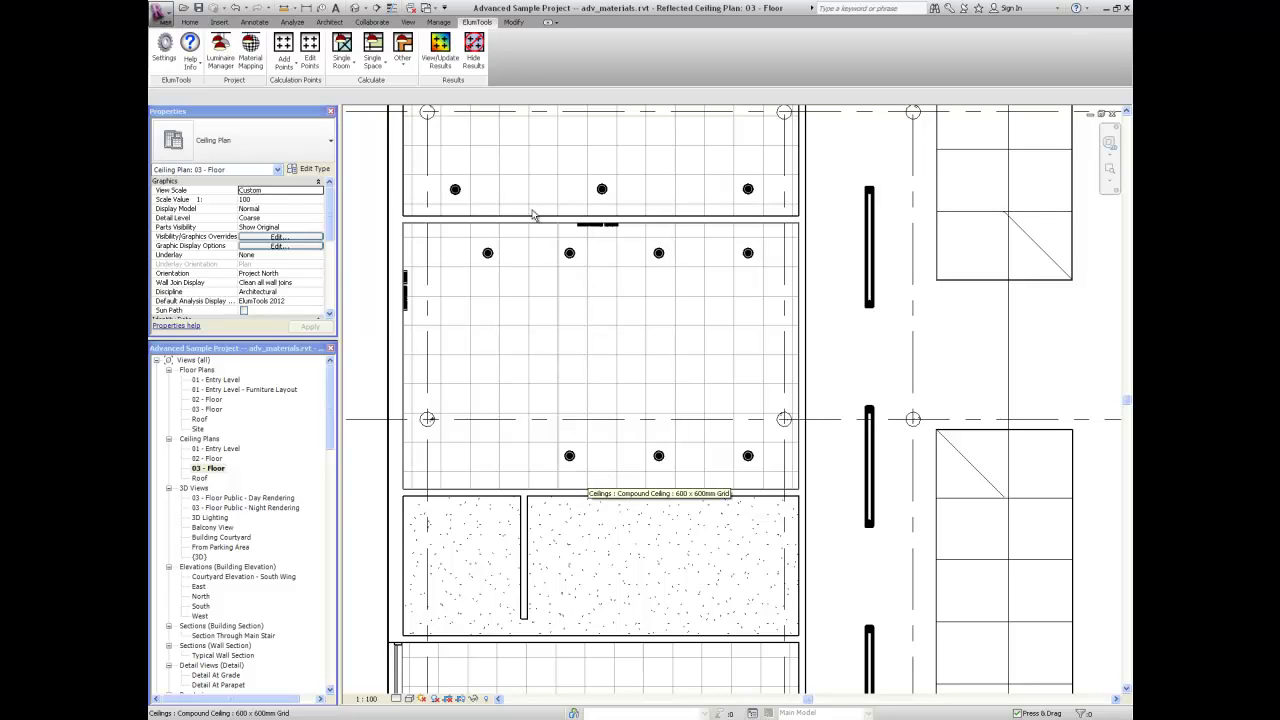
left_click(531, 277)
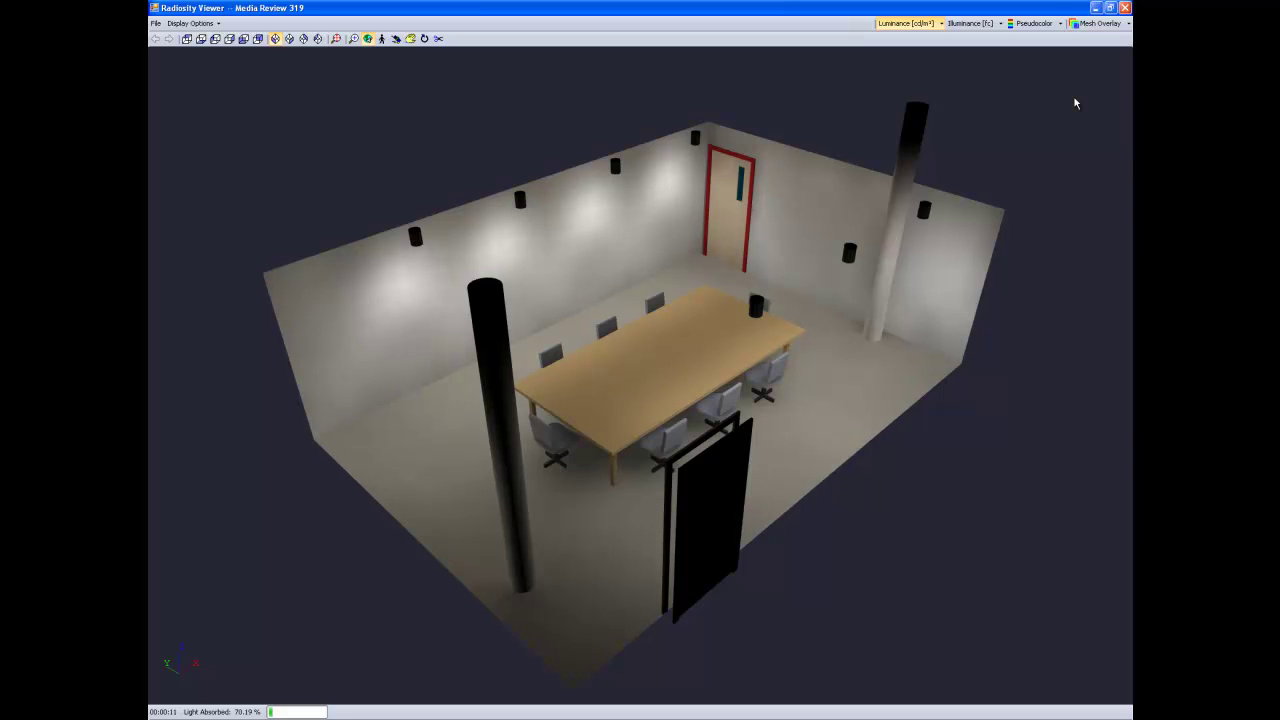
Overlay the calculation mesh with illuminance values on the walls, floor and conference table.
left_click(1101, 23)
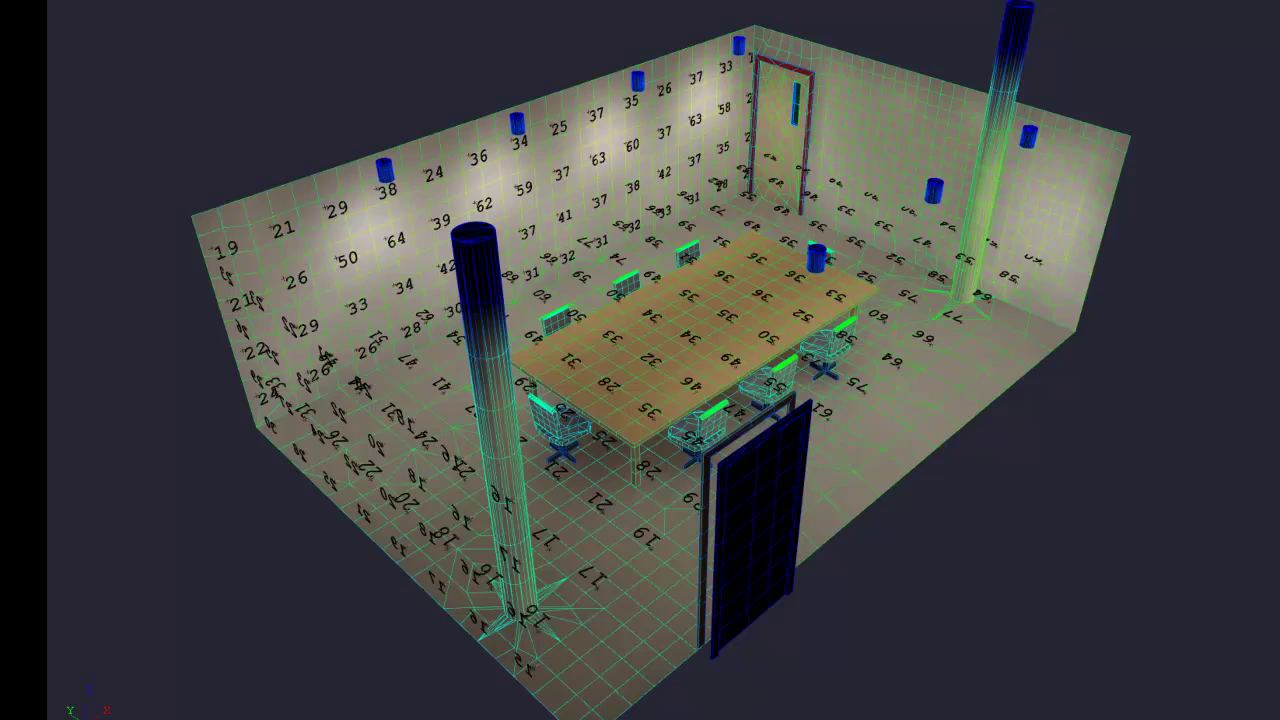
Orbit the room to a lower side-on view of the 0–50 fc pseudocolor map.
middle_click_drag(194, 200, 810, 683)
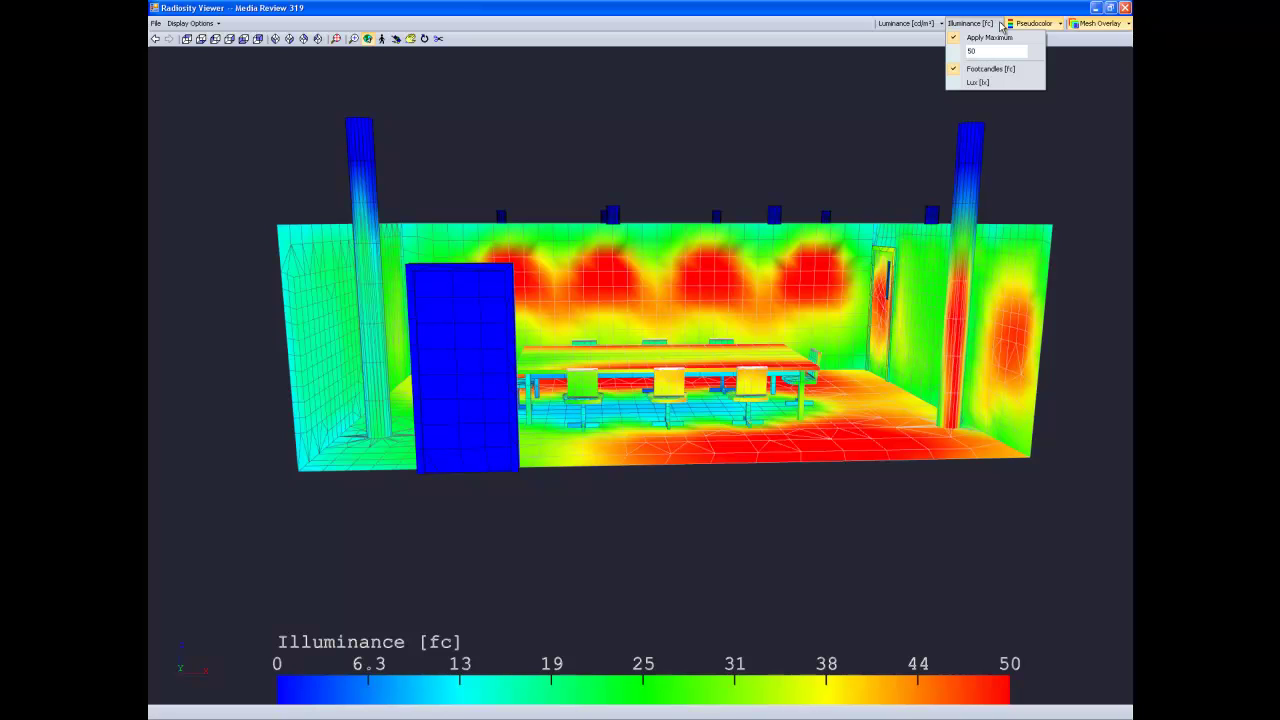
Close the viewer and inspect the Interior - 135mm Partition (2-hr) wall's Plasterboard layers, cancelling without changes.
left_click(1124, 7)
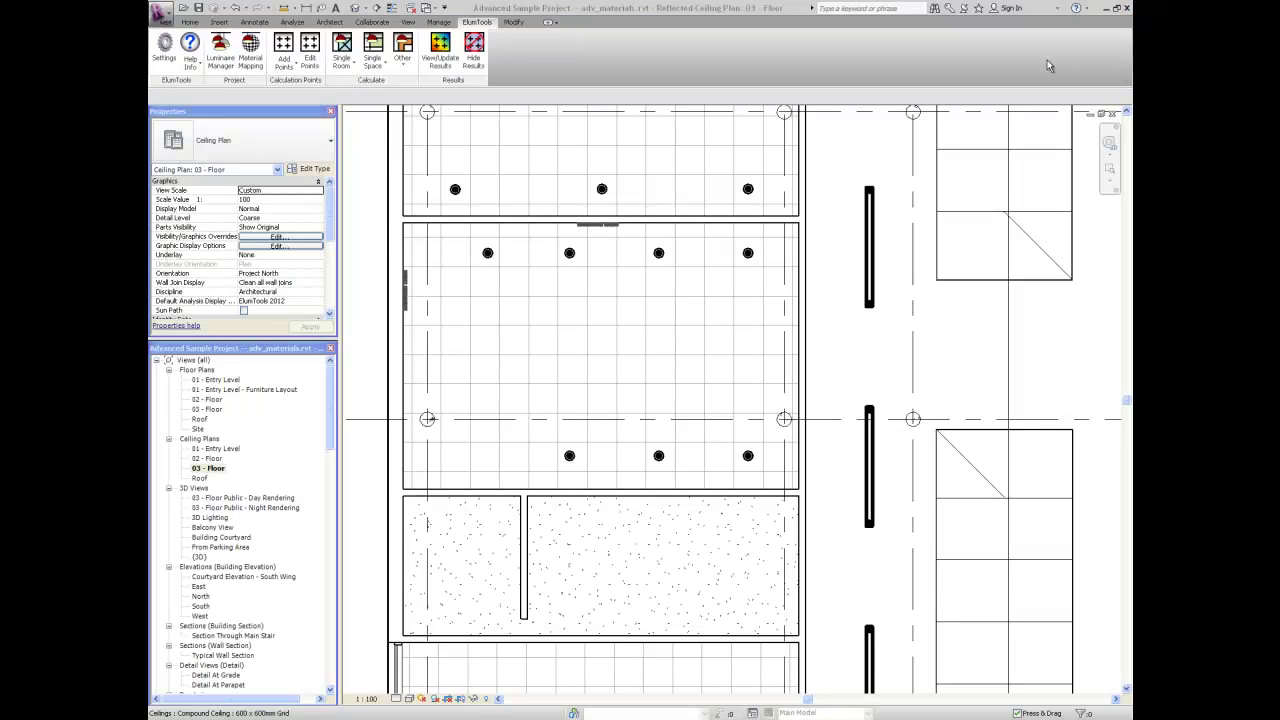
left_click(683, 220)
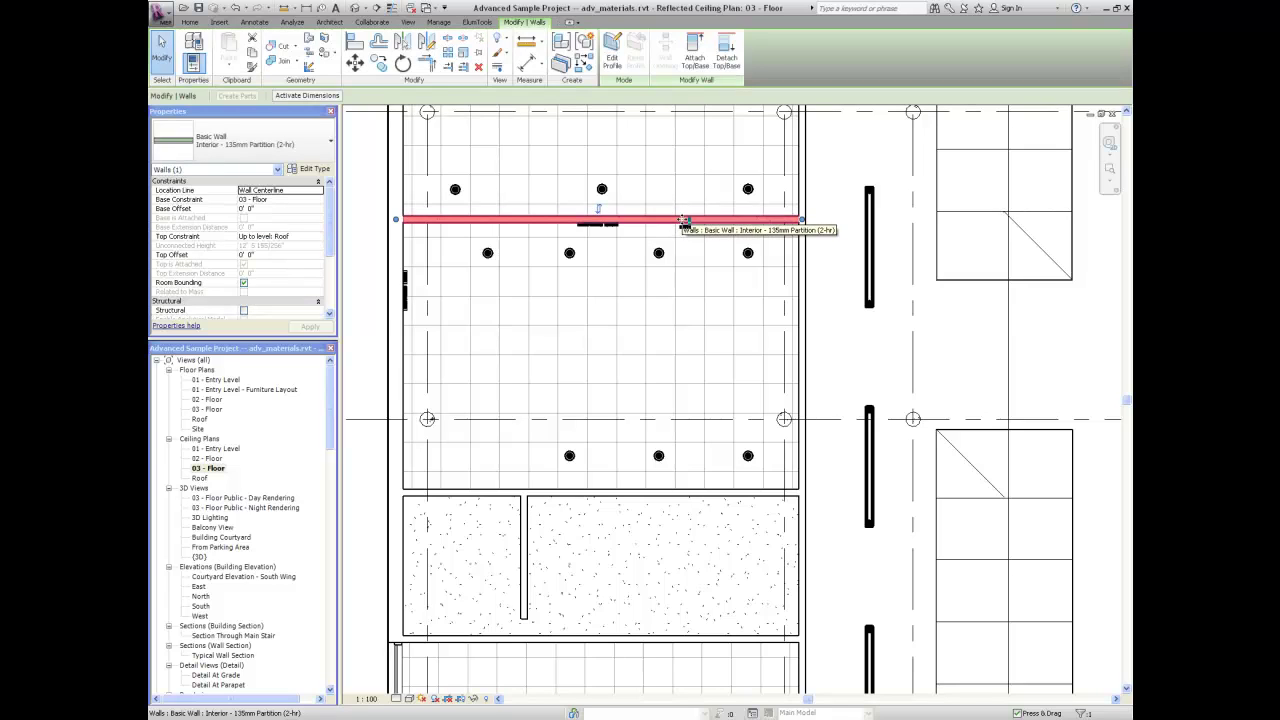
left_click(312, 169)
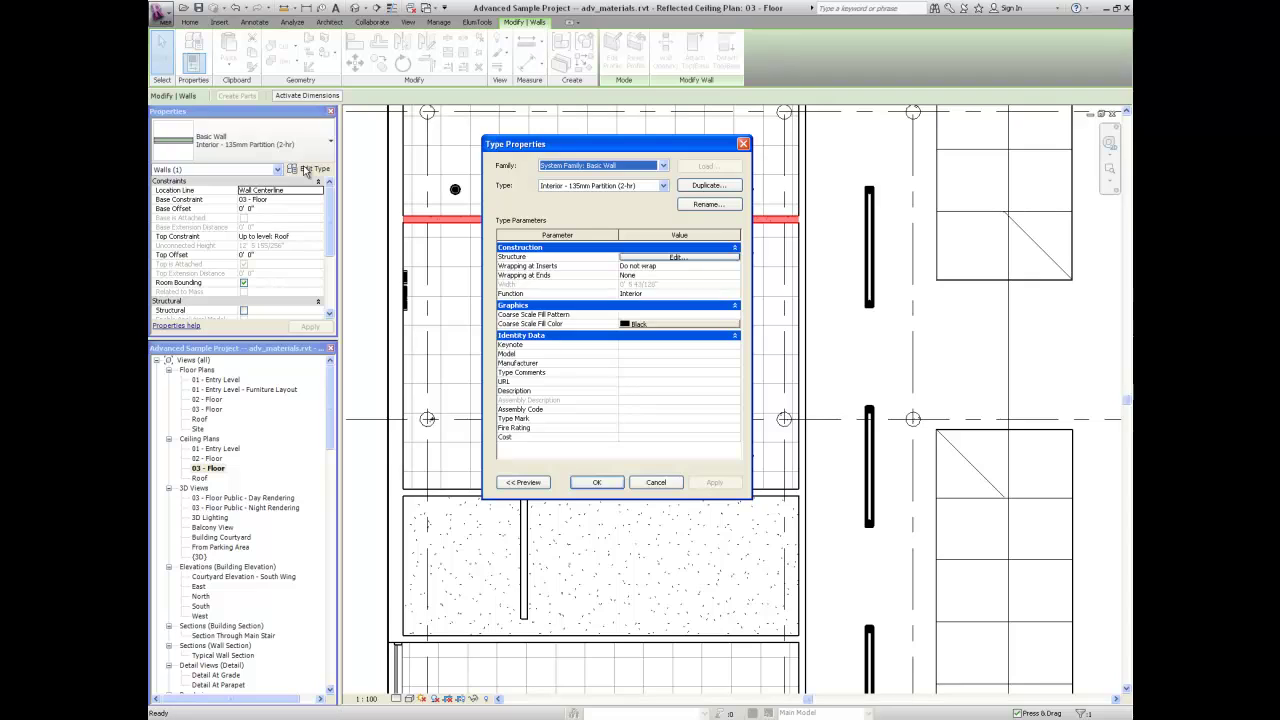
left_click(650, 258)
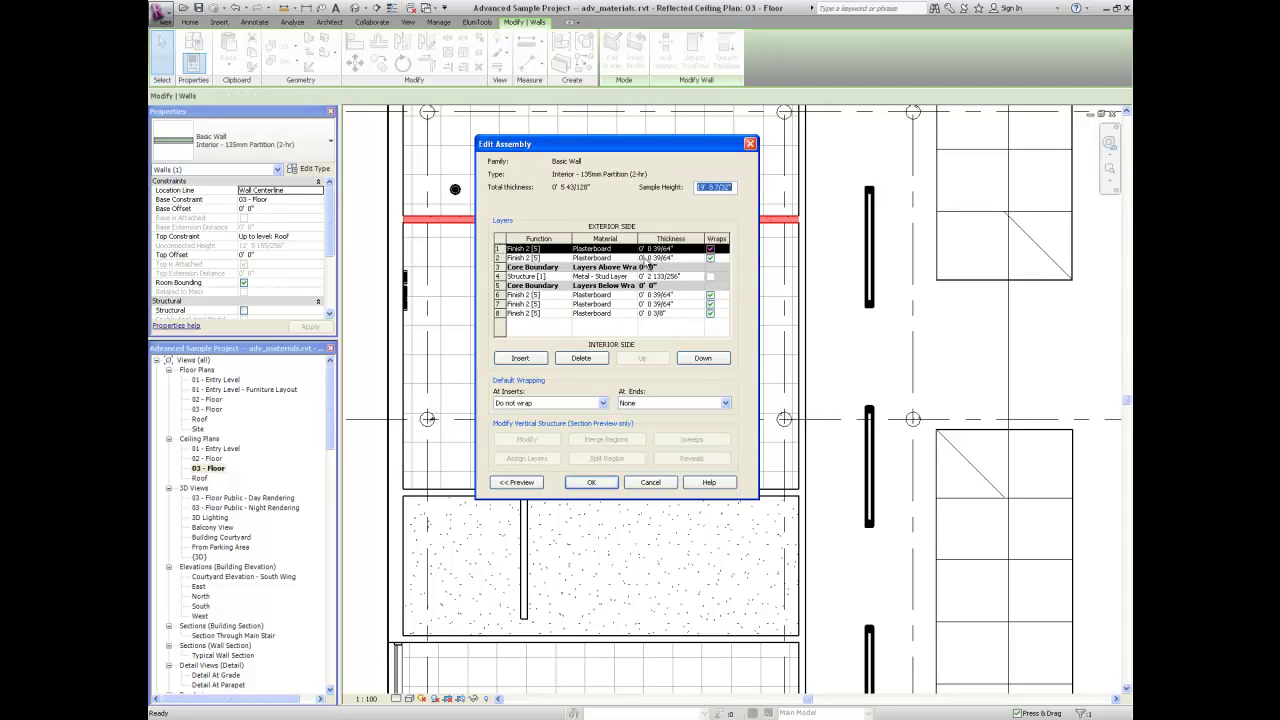
left_click(517, 482)
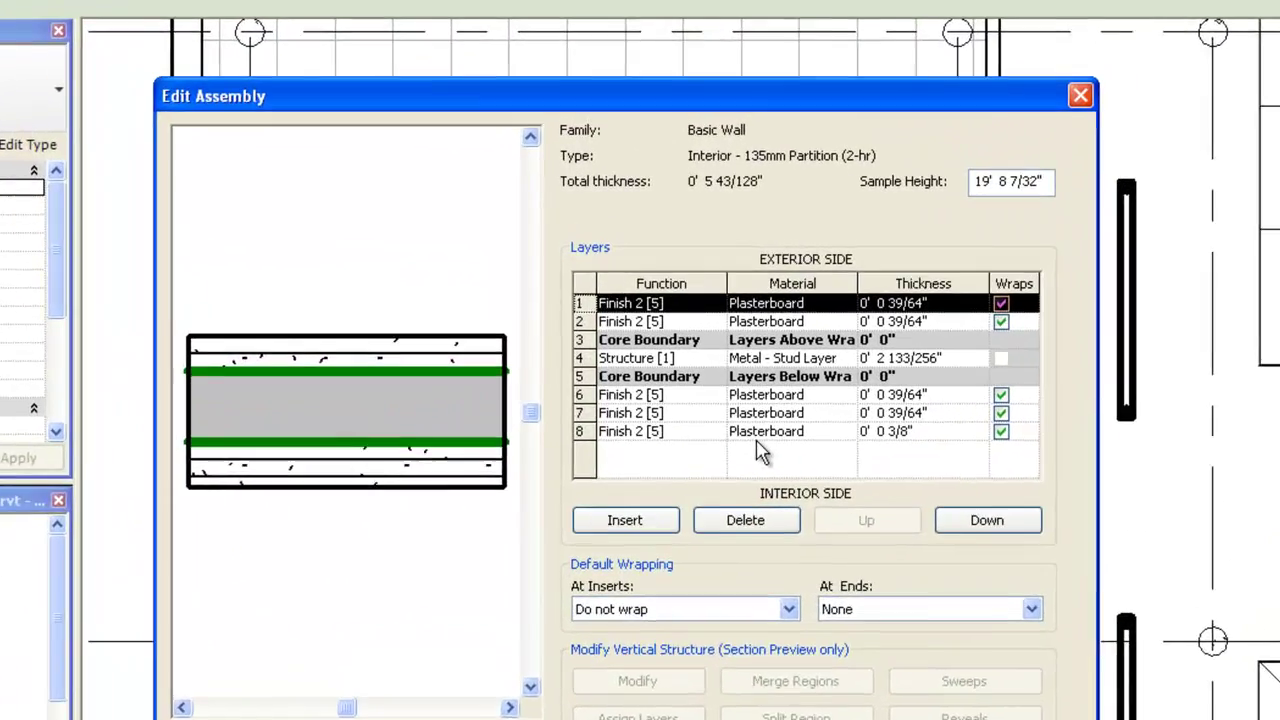
left_click(684, 315)
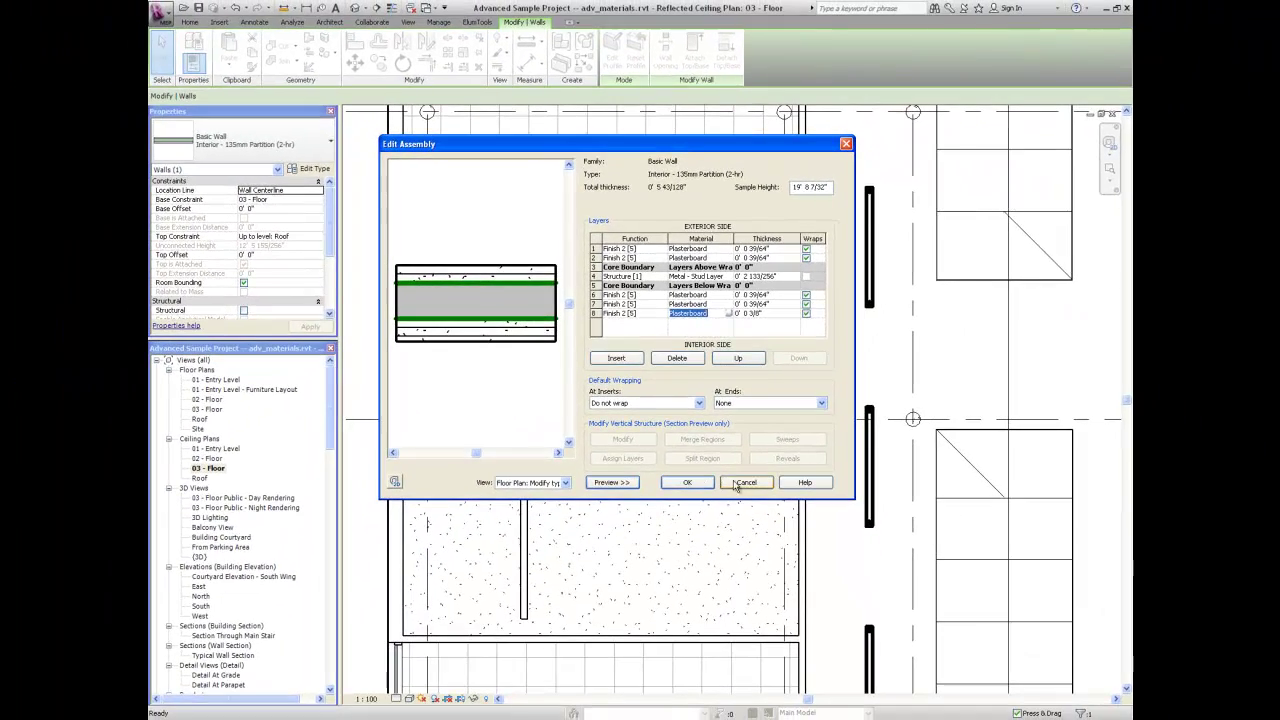
left_click(742, 484)
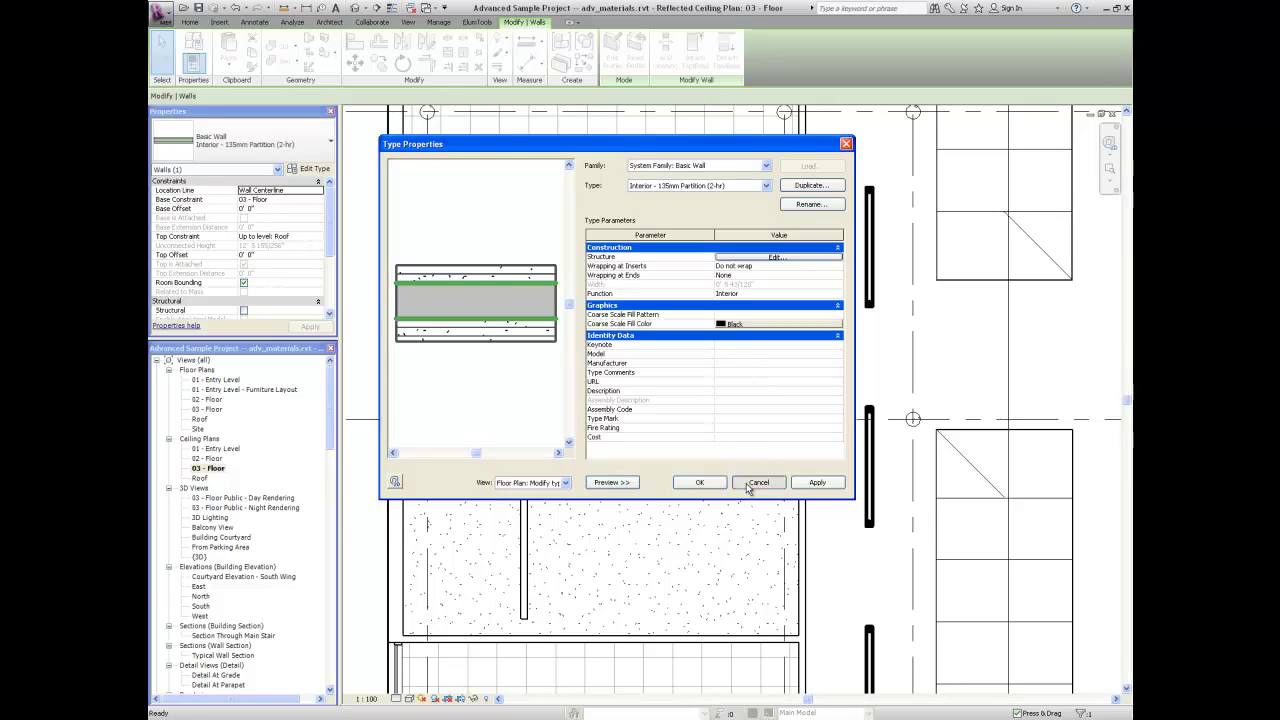
left_click(748, 484)
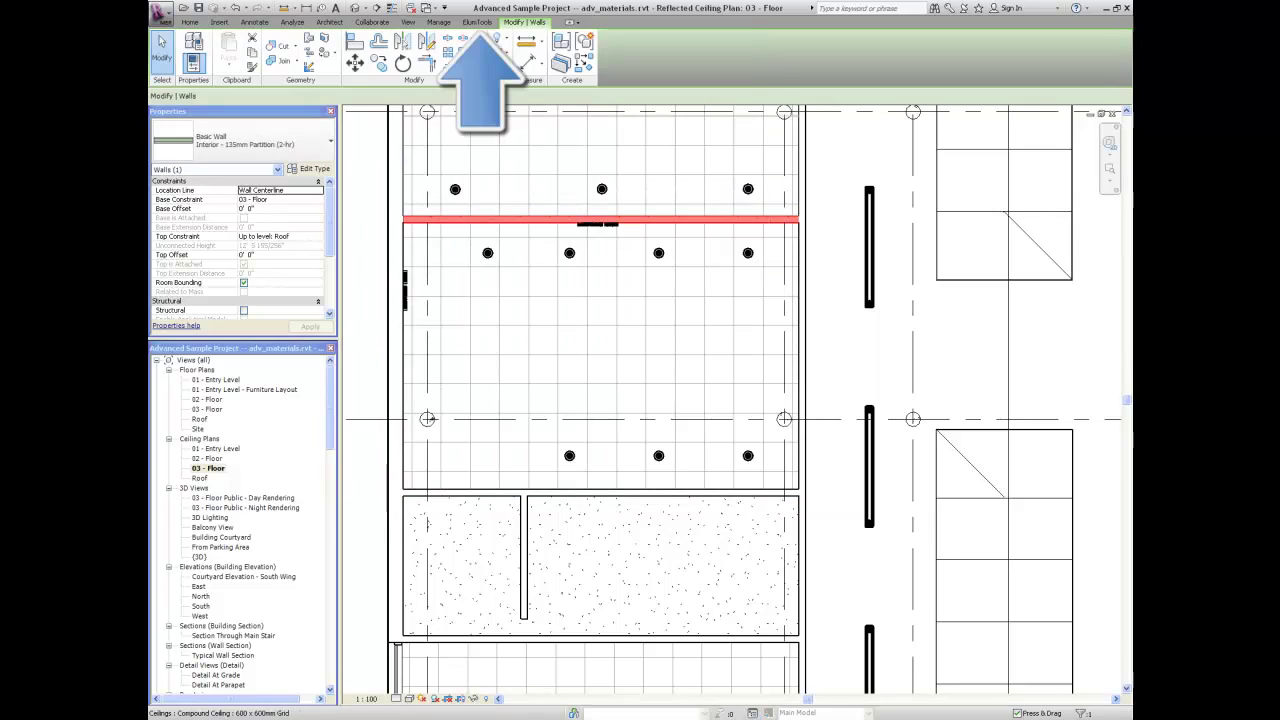
Change Plasterboard's reflectance in the ElumTools Material Map from 0.96 to 0.50.
left_click(477, 22)
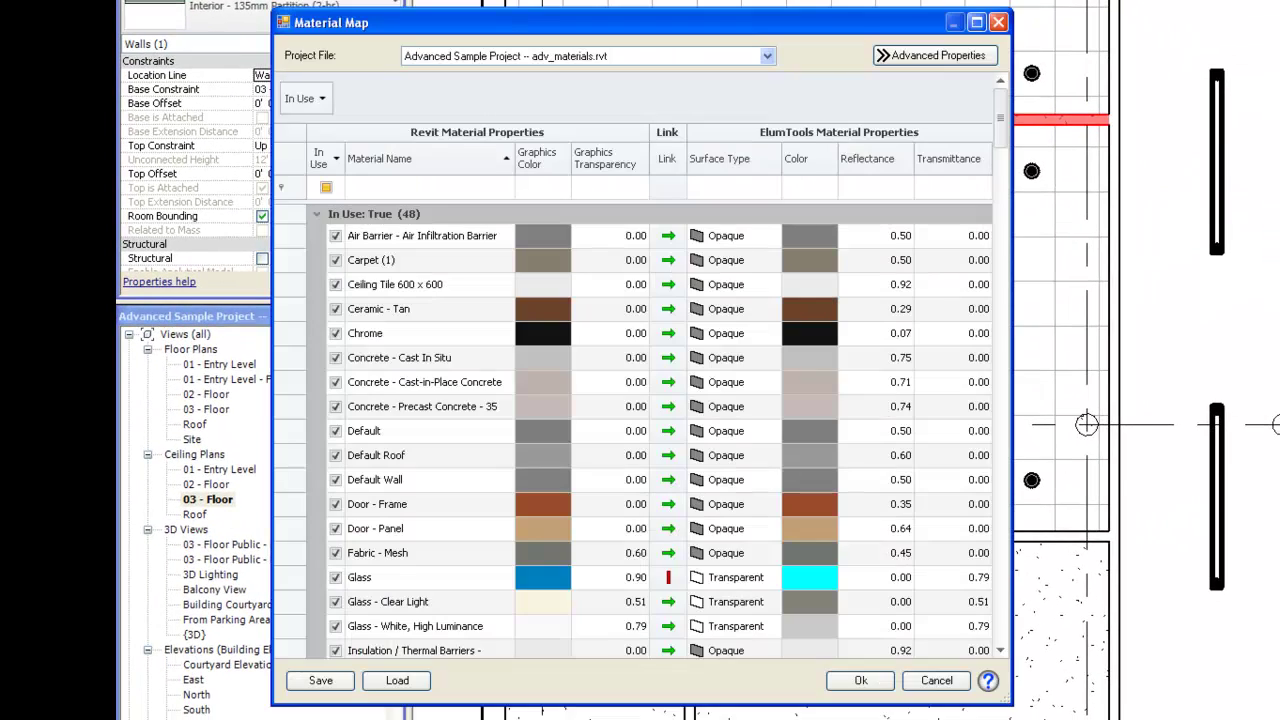
left_click(1000, 560)
left_click(462, 631)
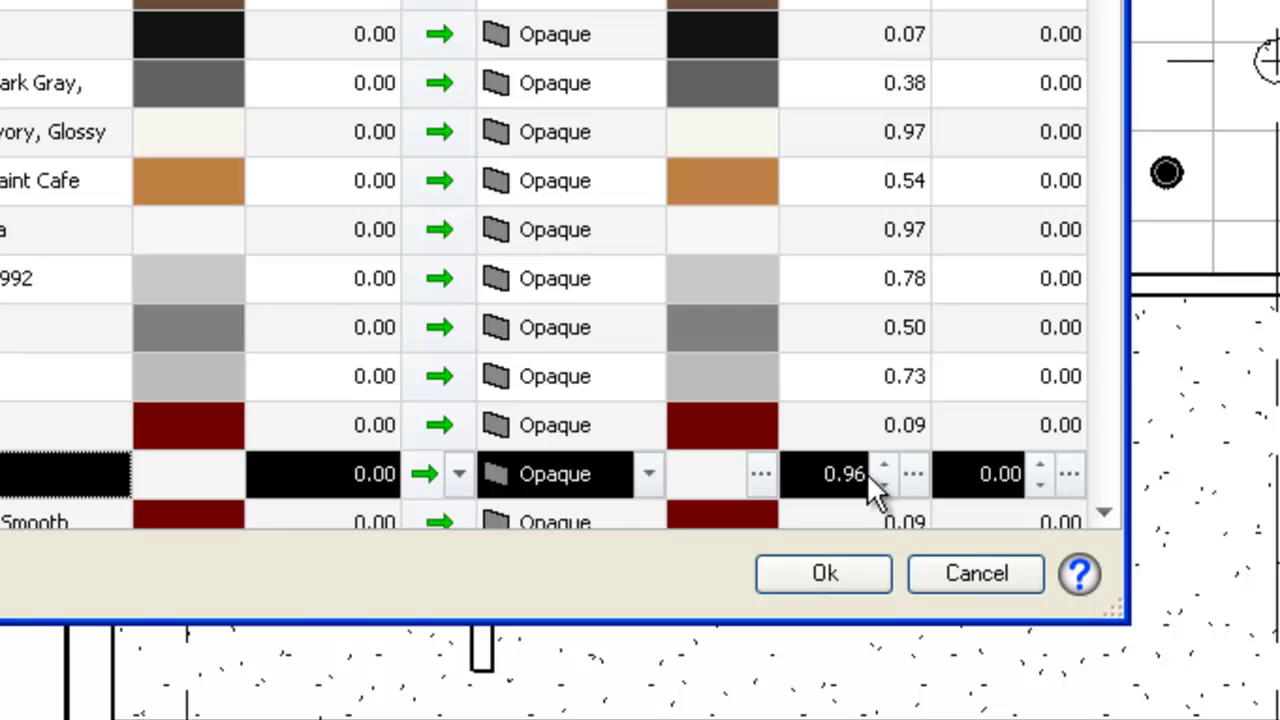
left_click(848, 473)
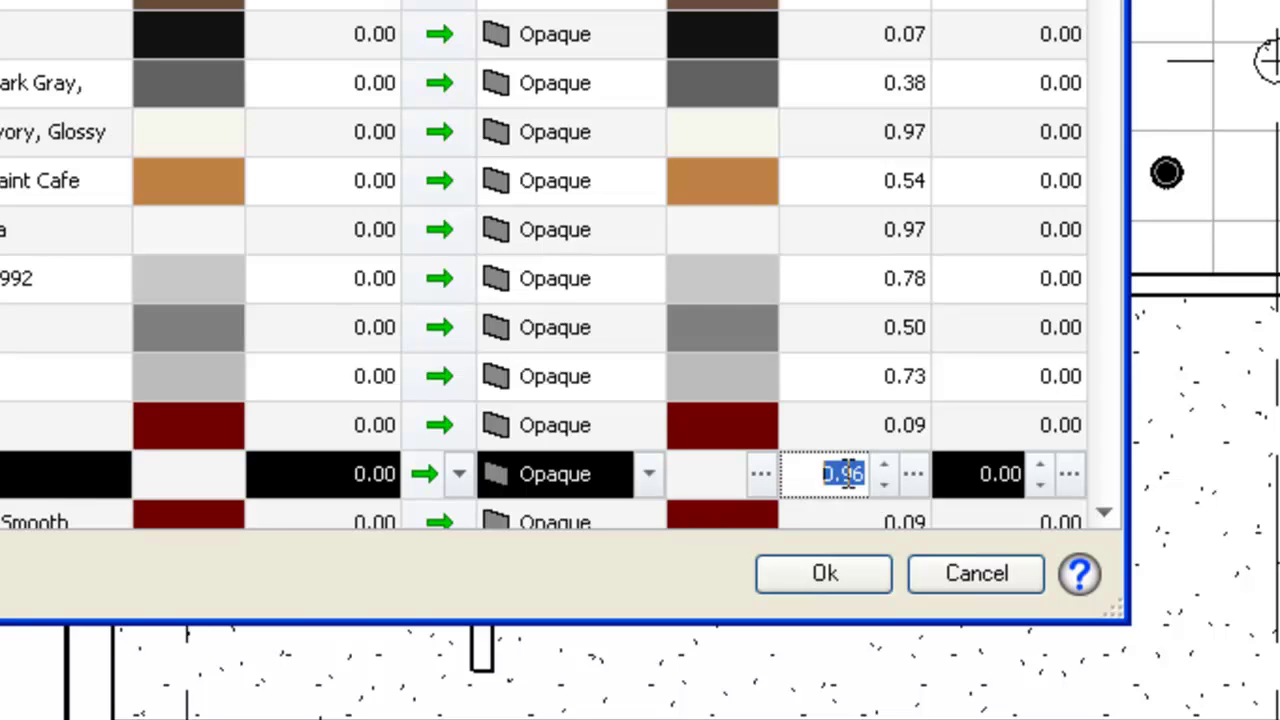
type("0.50")
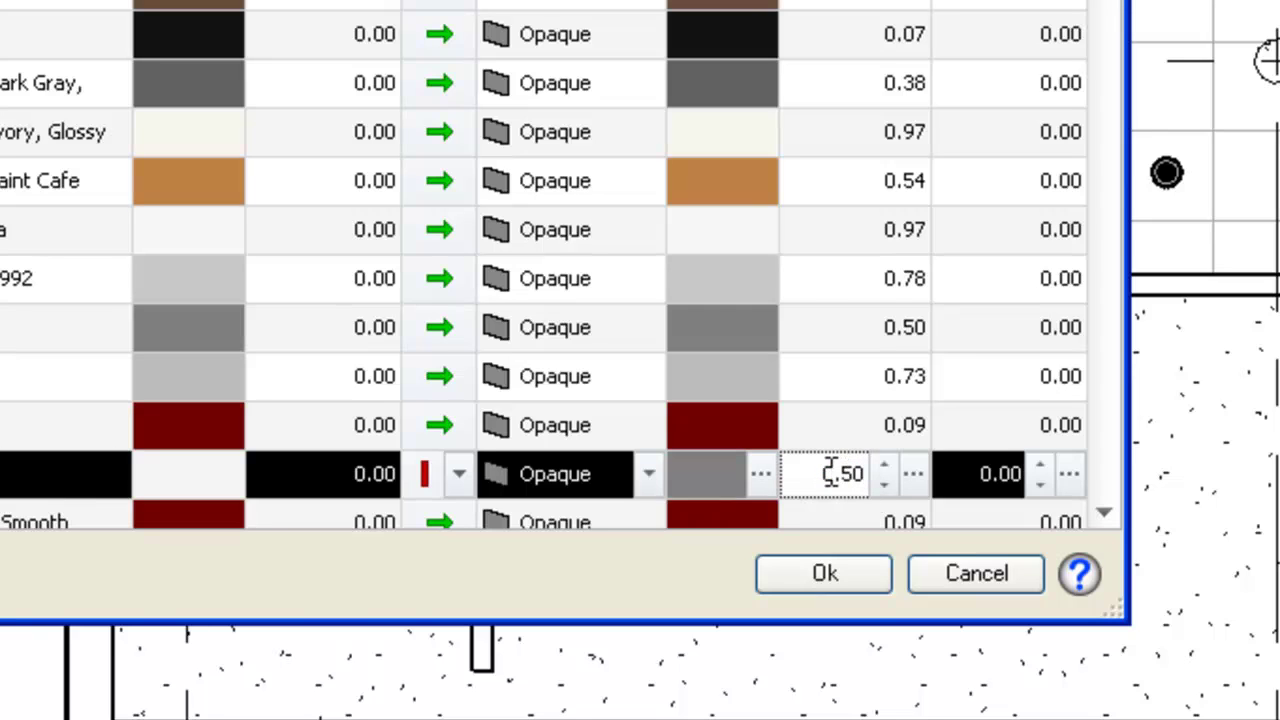
key("Tab")
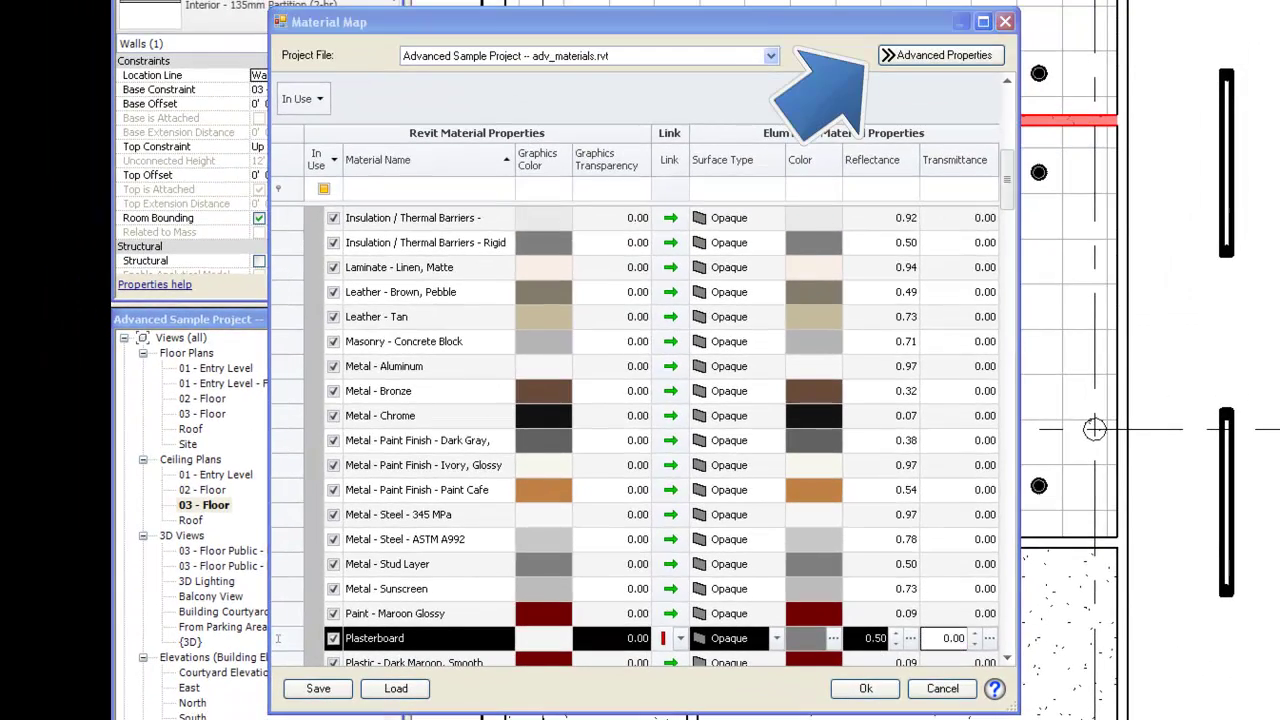
Set Plasterboard's Mesh Level to +2 under Advanced Properties and apply the mapping.
left_click(945, 57)
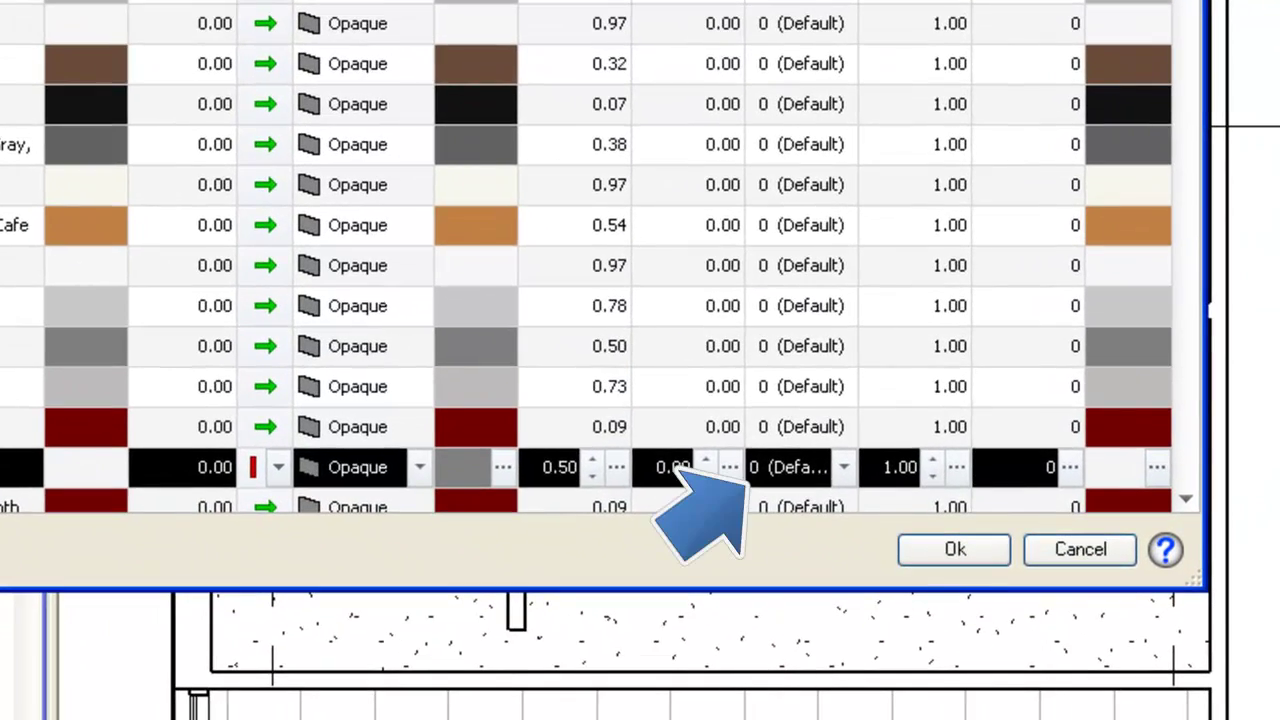
left_click(841, 467)
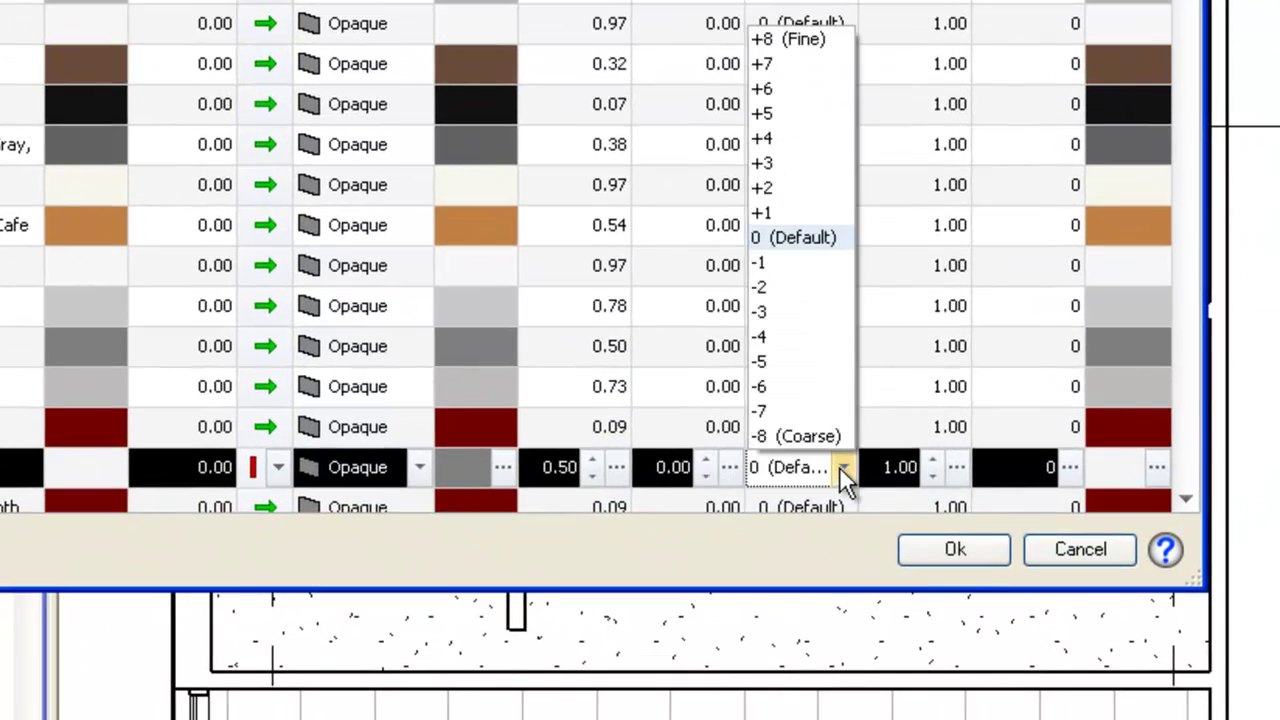
left_click(795, 189)
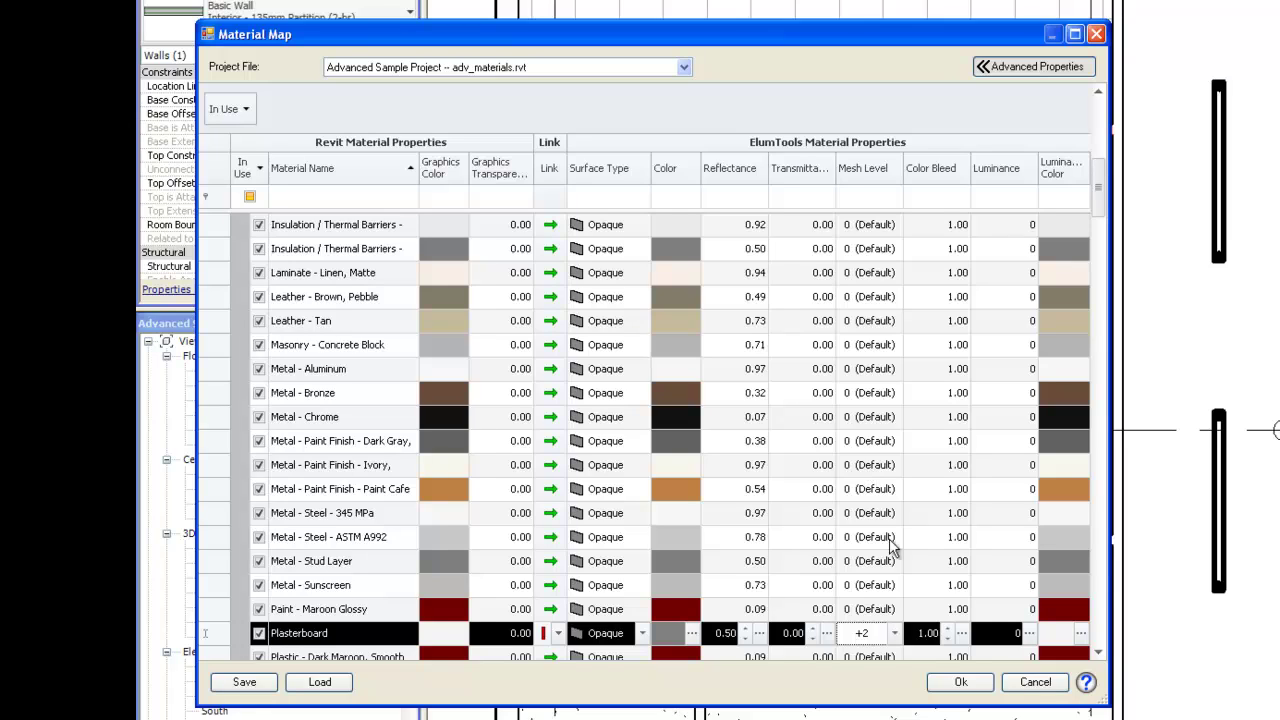
left_click(962, 682)
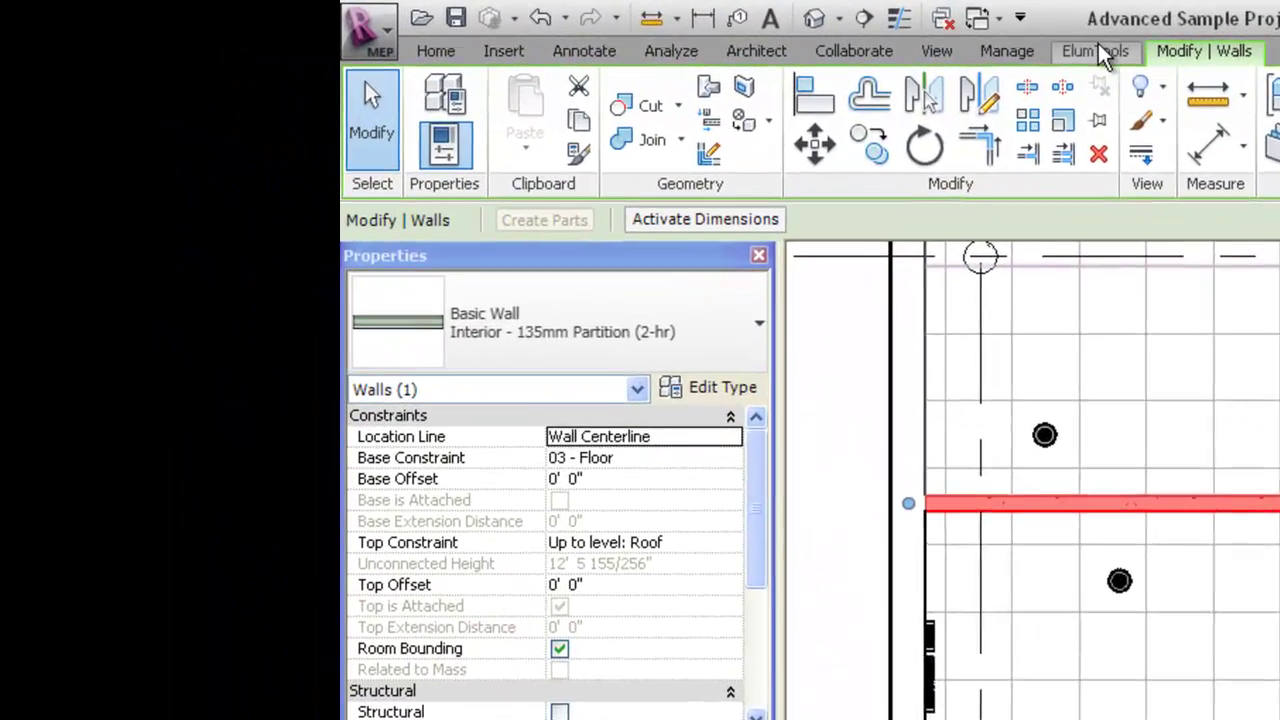
Recalculate the room with mesh overlay, viewing results as luminance then illuminance in fc.
left_click(1100, 50)
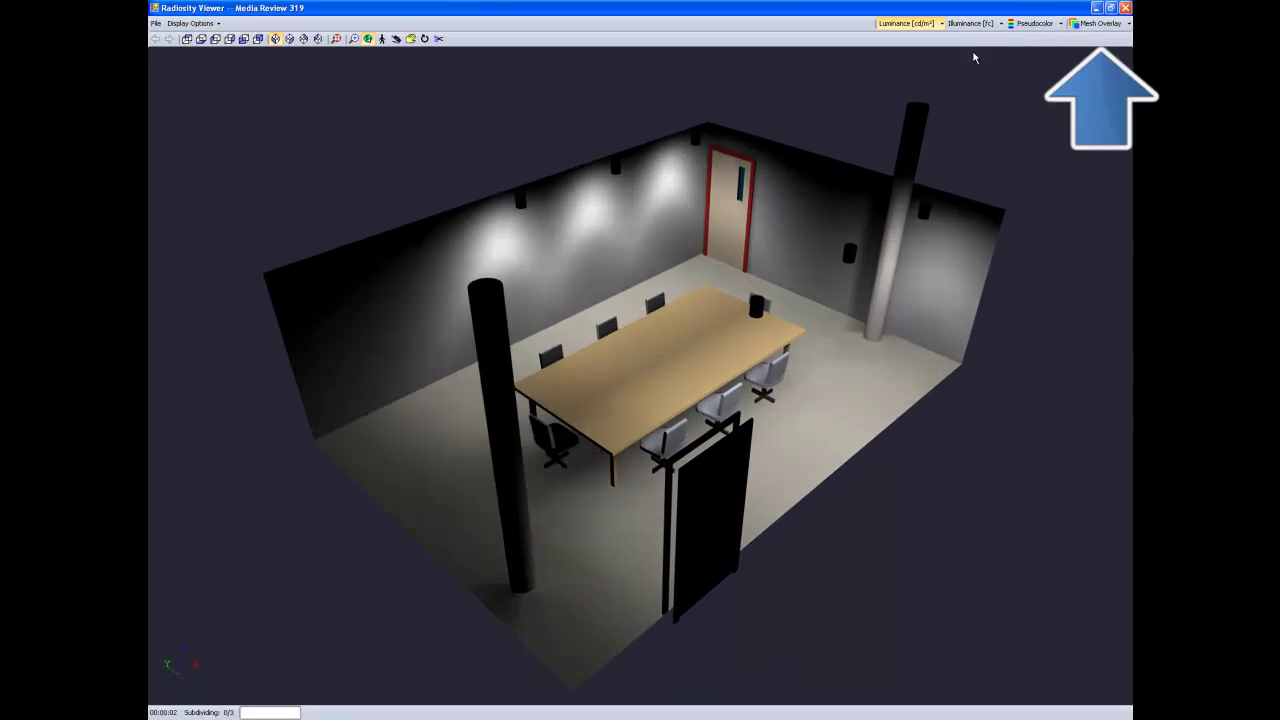
left_click(1094, 23)
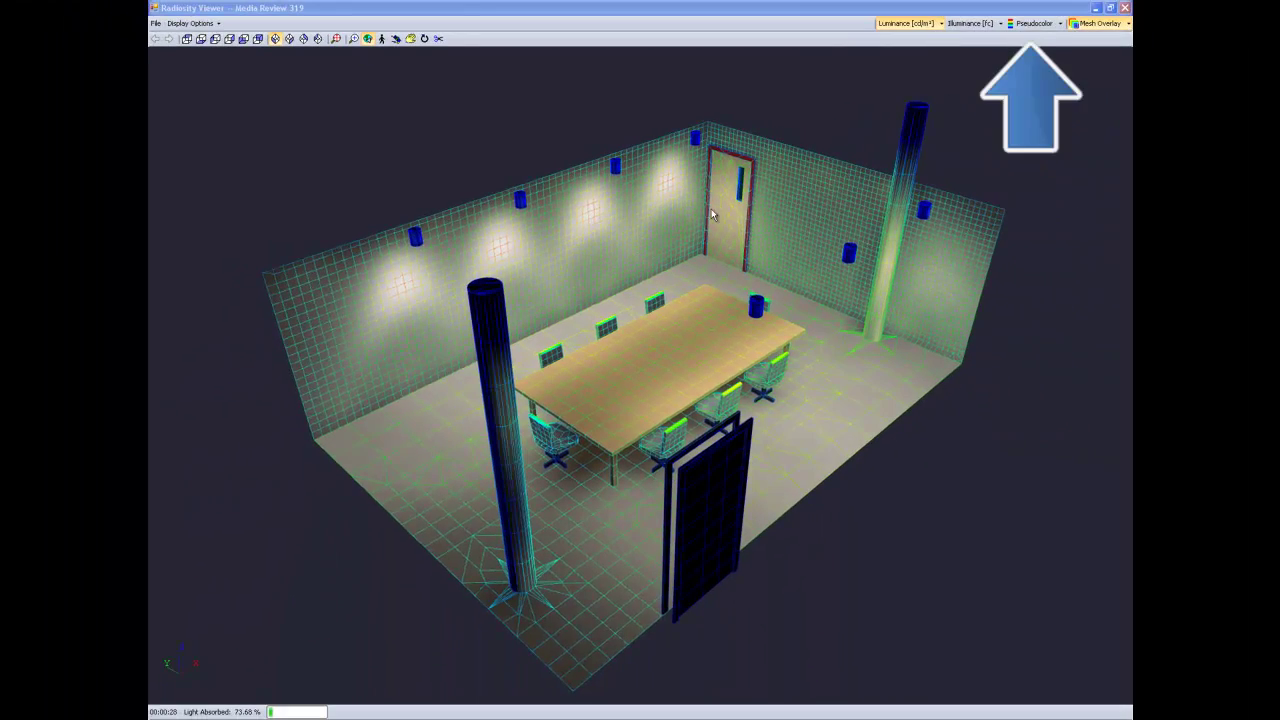
left_click(1025, 24)
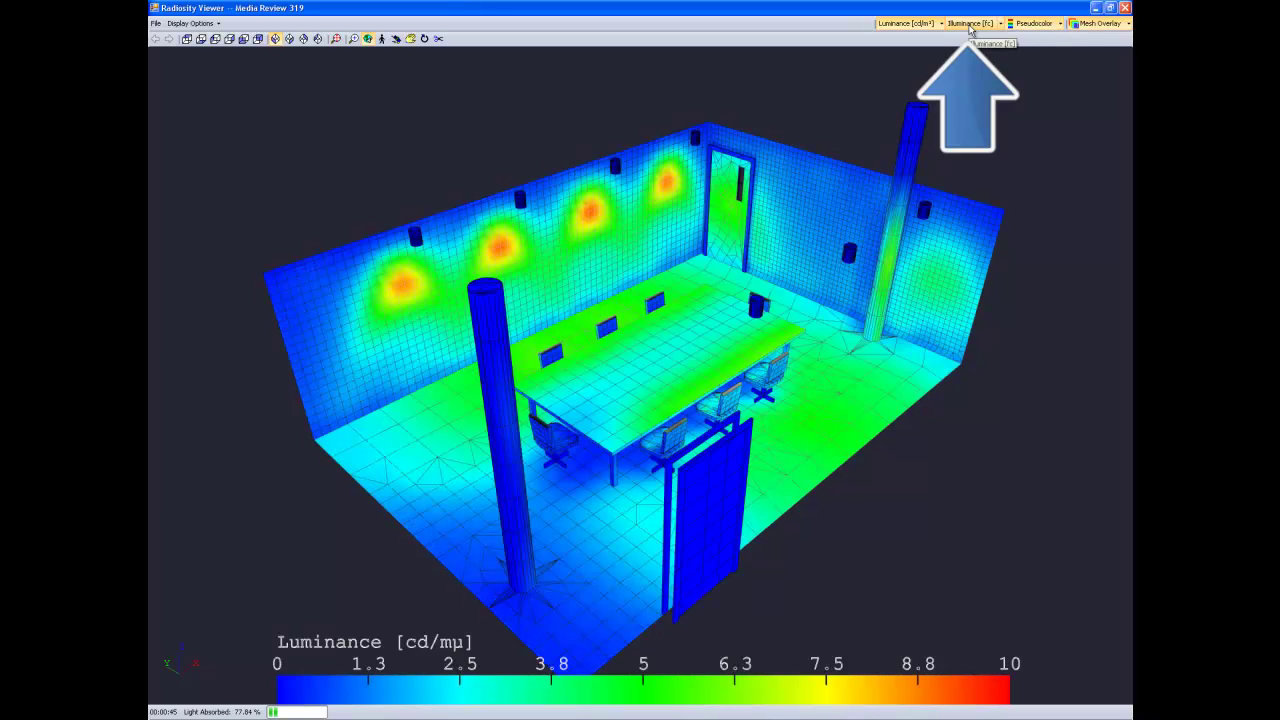
left_click(969, 24)
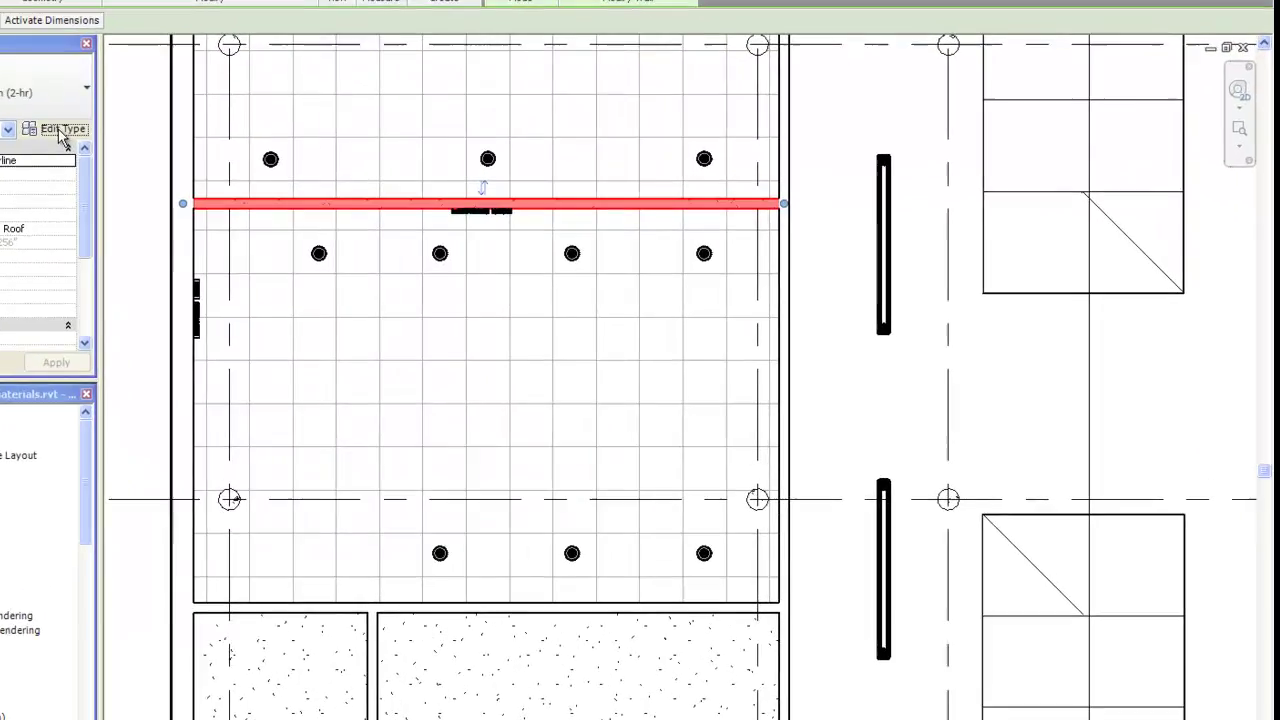
Change the partition wall's innermost finish layer from Plasterboard to Paint - Maroon Glossy.
left_click(314, 178)
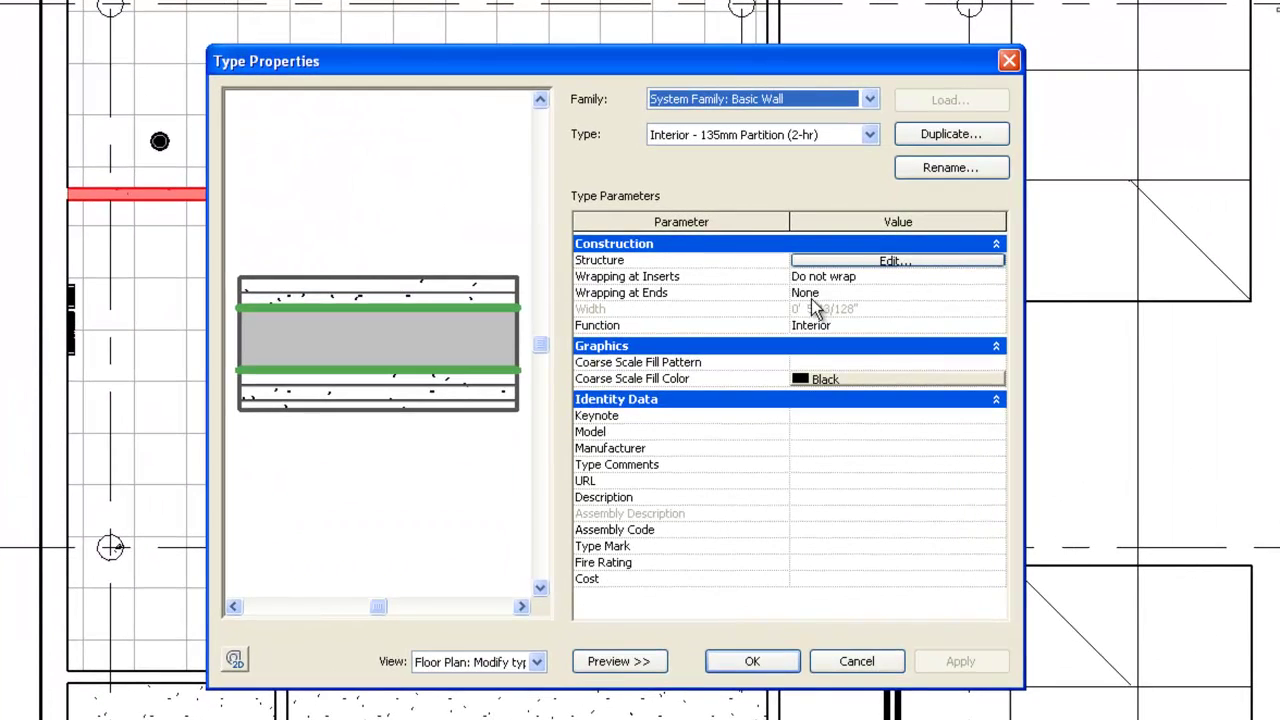
left_click(894, 260)
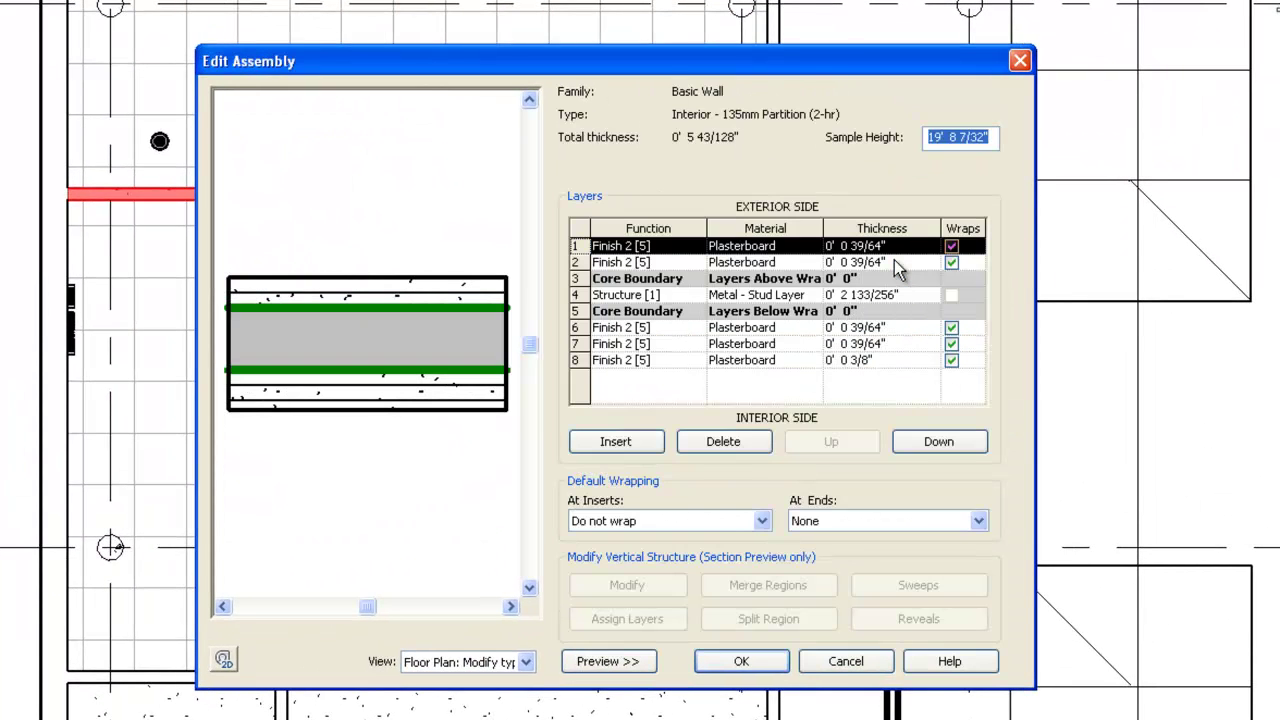
left_click(719, 360)
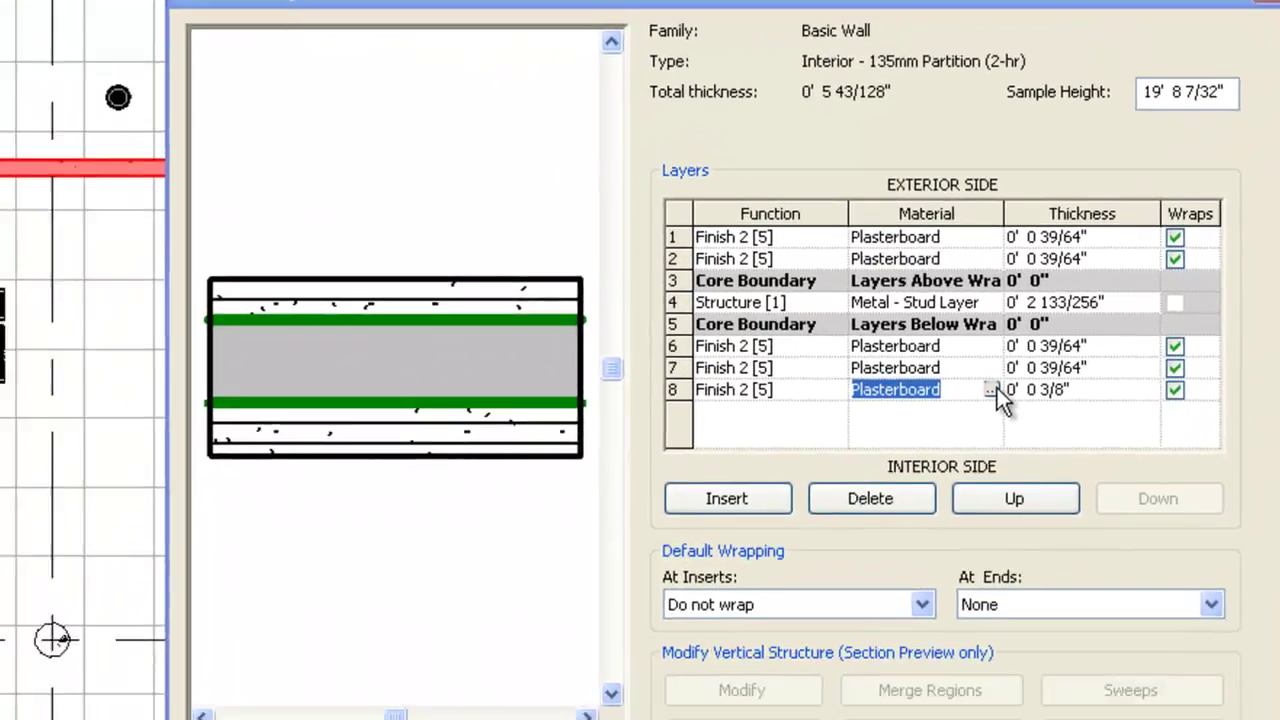
left_click(871, 502)
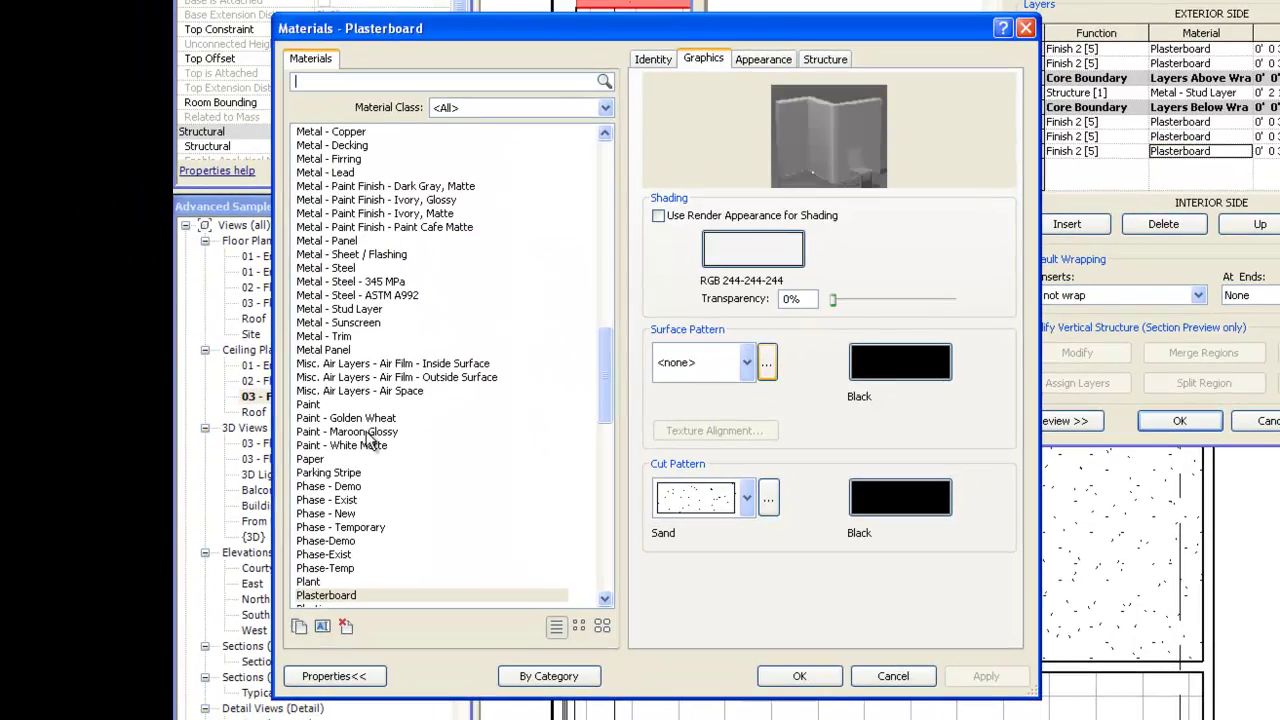
left_click(366, 433)
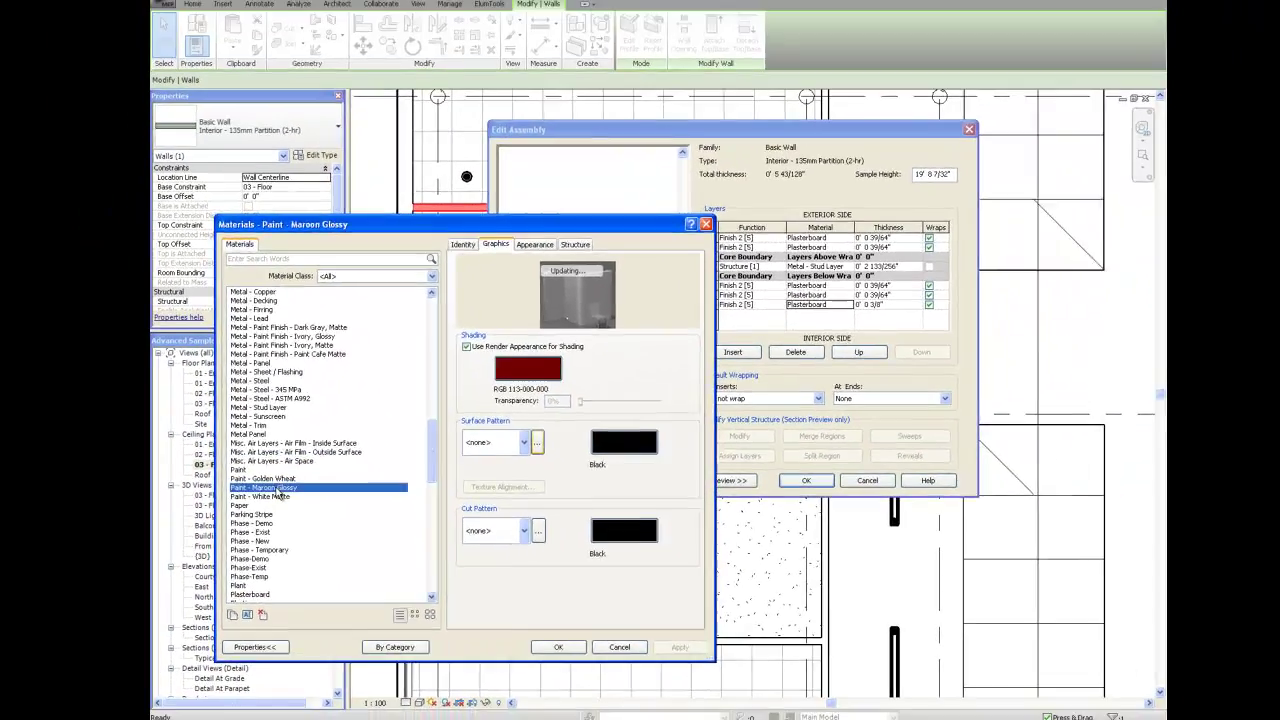
left_click(558, 647)
left_click(806, 480)
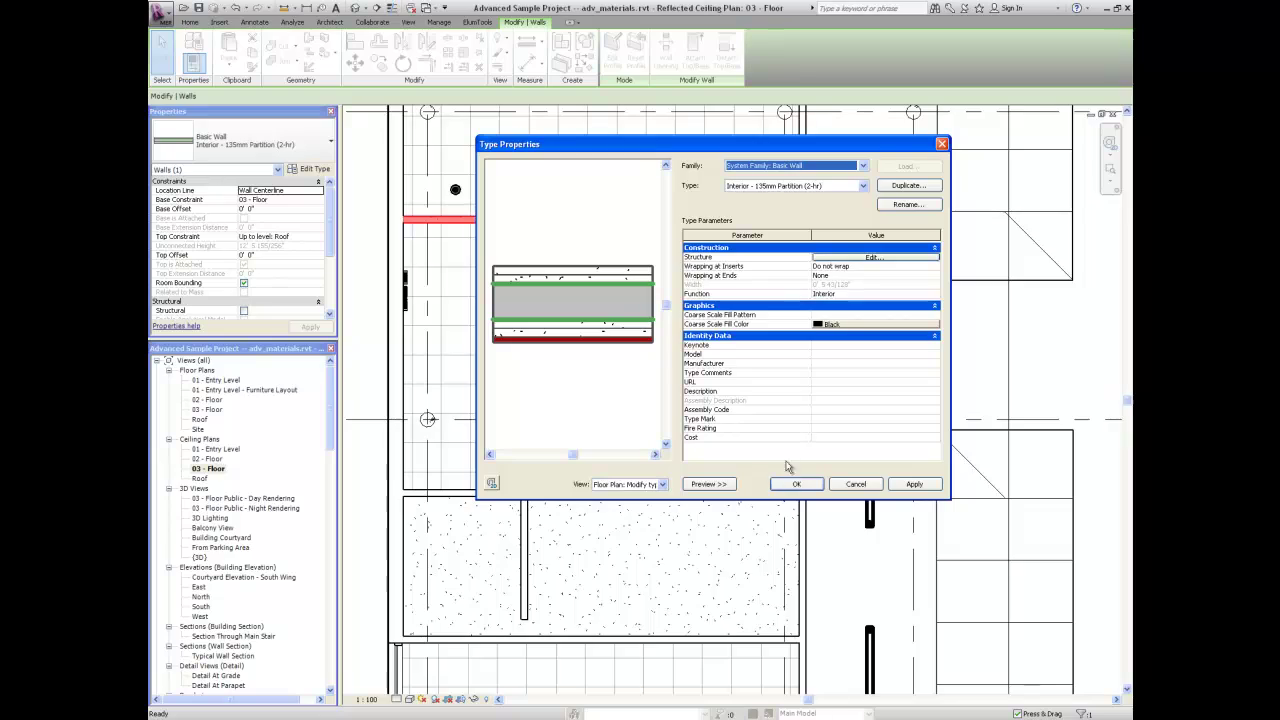
Apply the wall type changes and rerun the ElumTools Single Room calculation on the Media Review room.
left_click(790, 484)
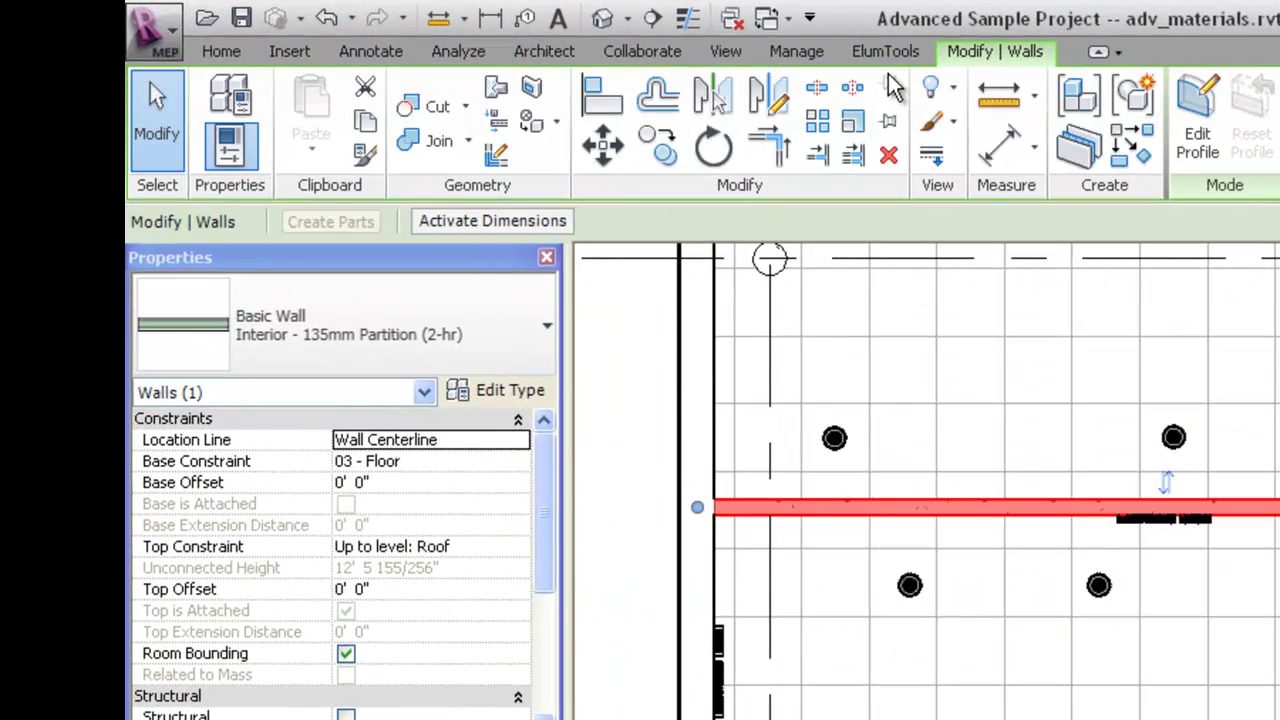
left_click(885, 51)
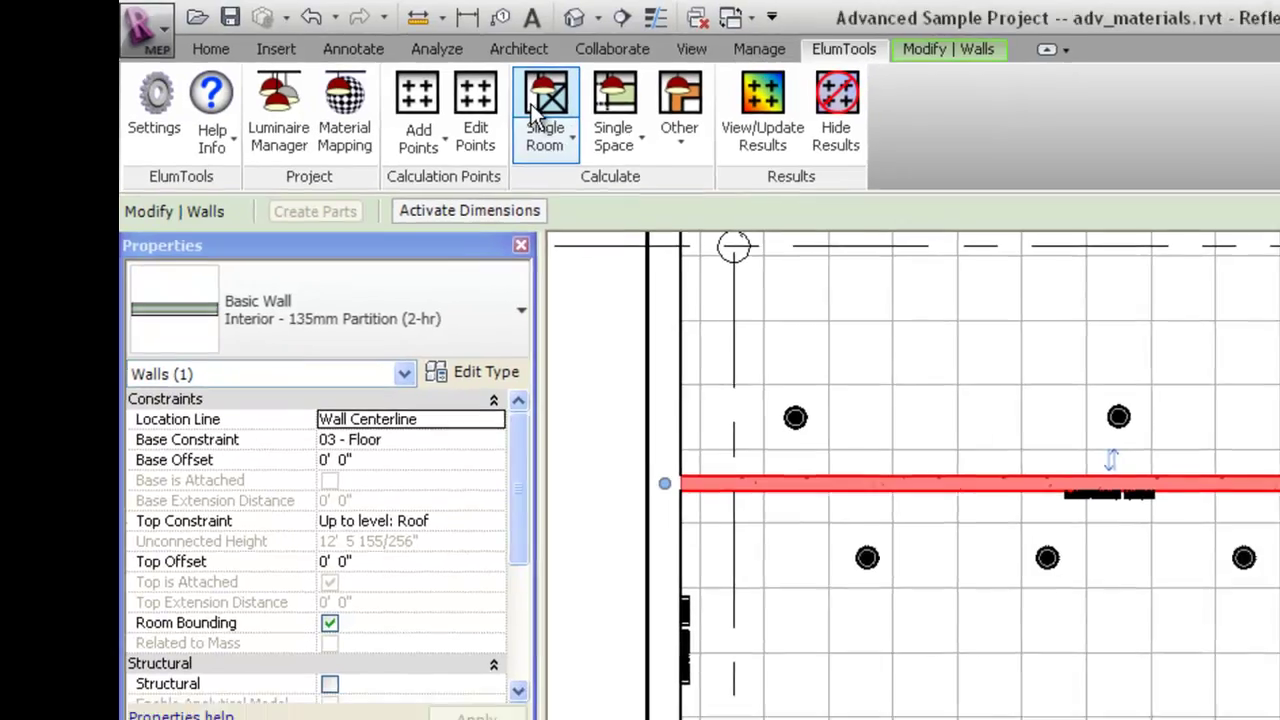
left_click(545, 105)
left_click(1001, 719)
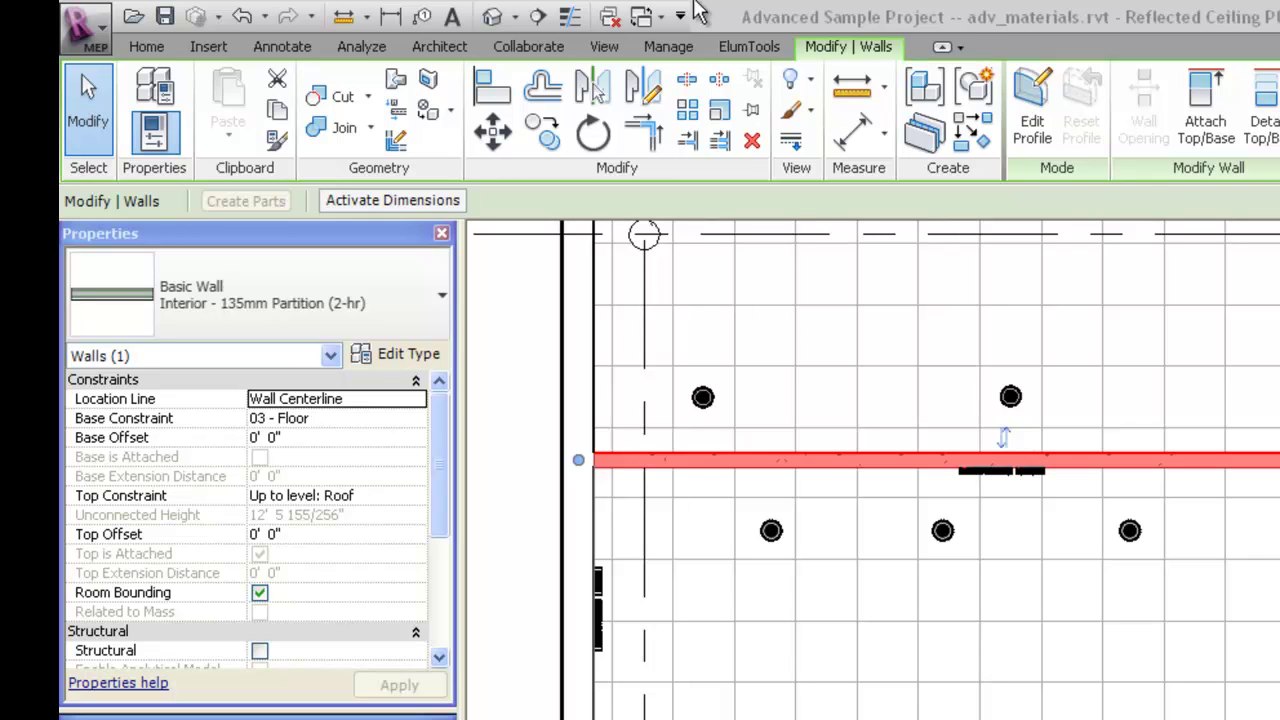
In ElumTools Material Mapping, lower the Paint - Maroon Glossy colour bleed to 0 and save the mapping.
left_click(752, 46)
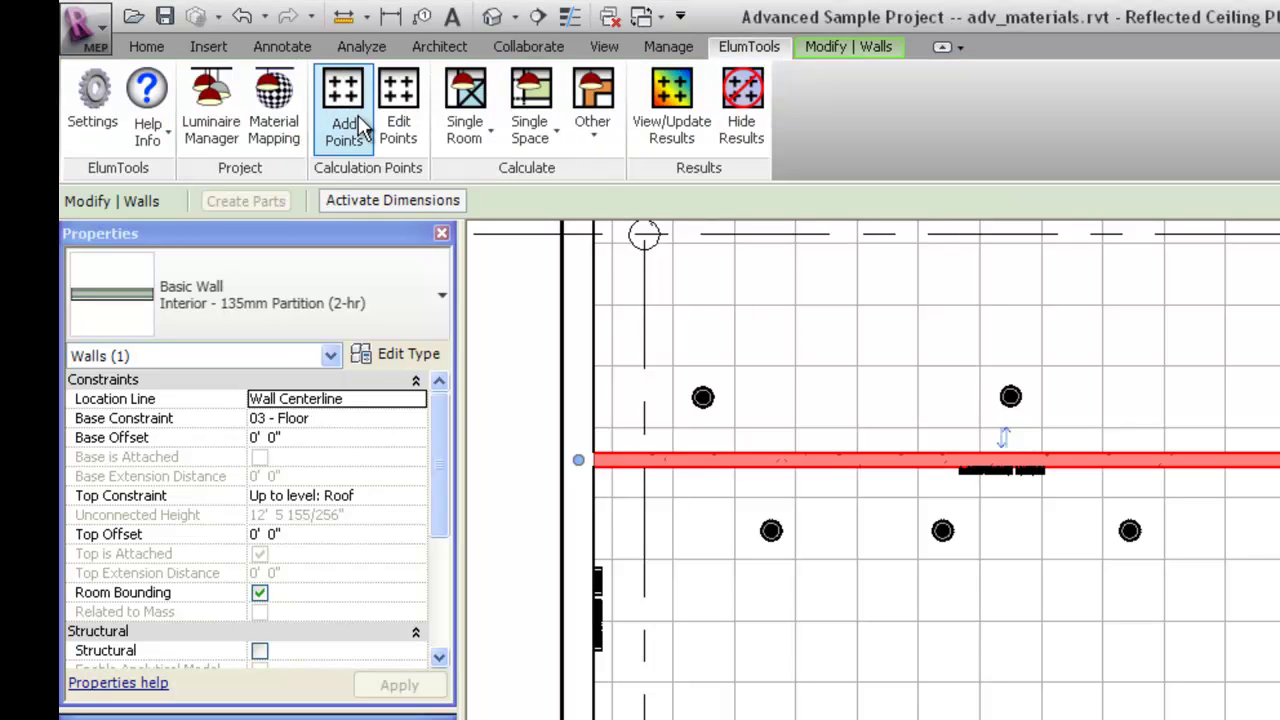
left_click(295, 145)
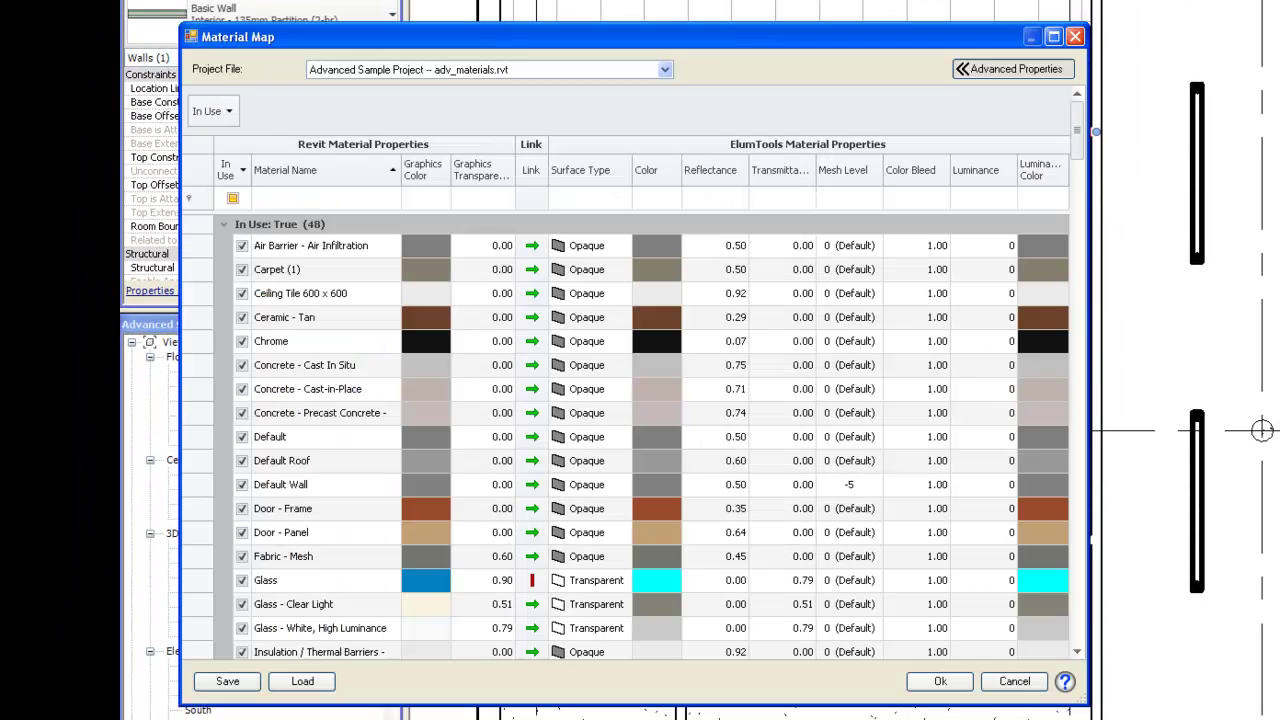
scroll(1080, 237, "down", 5)
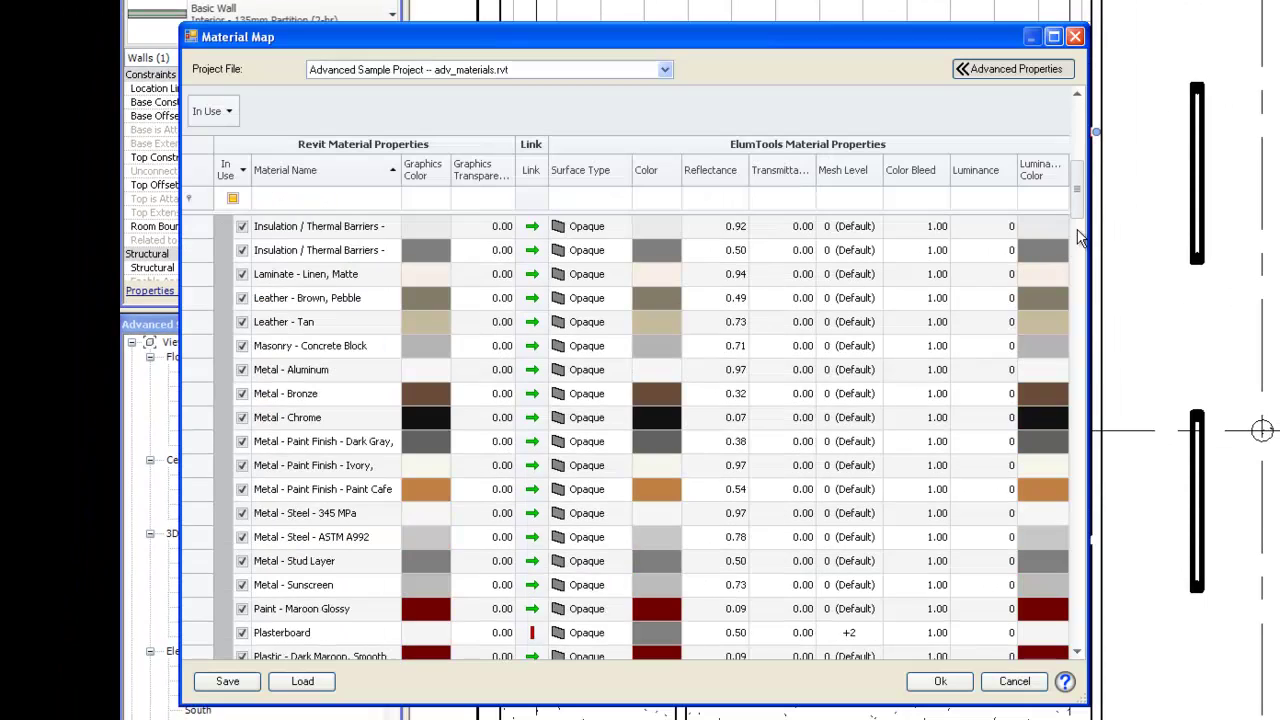
left_click(358, 616)
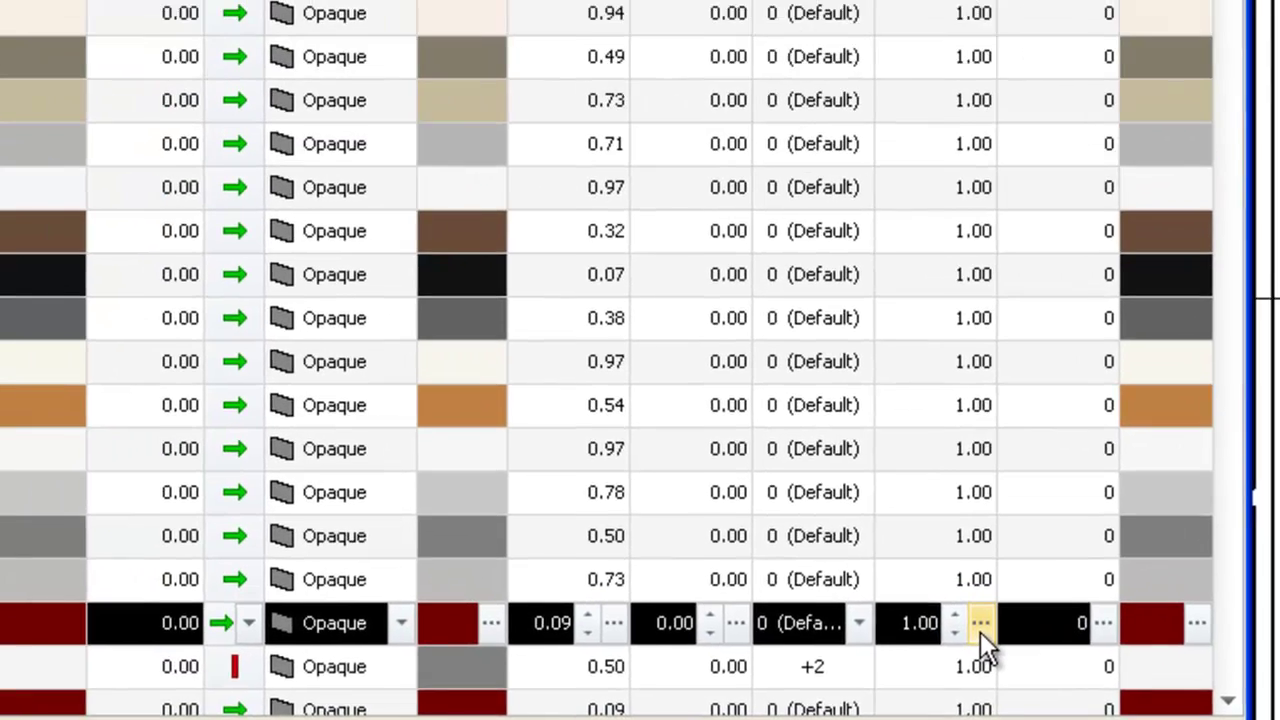
left_click(735, 402)
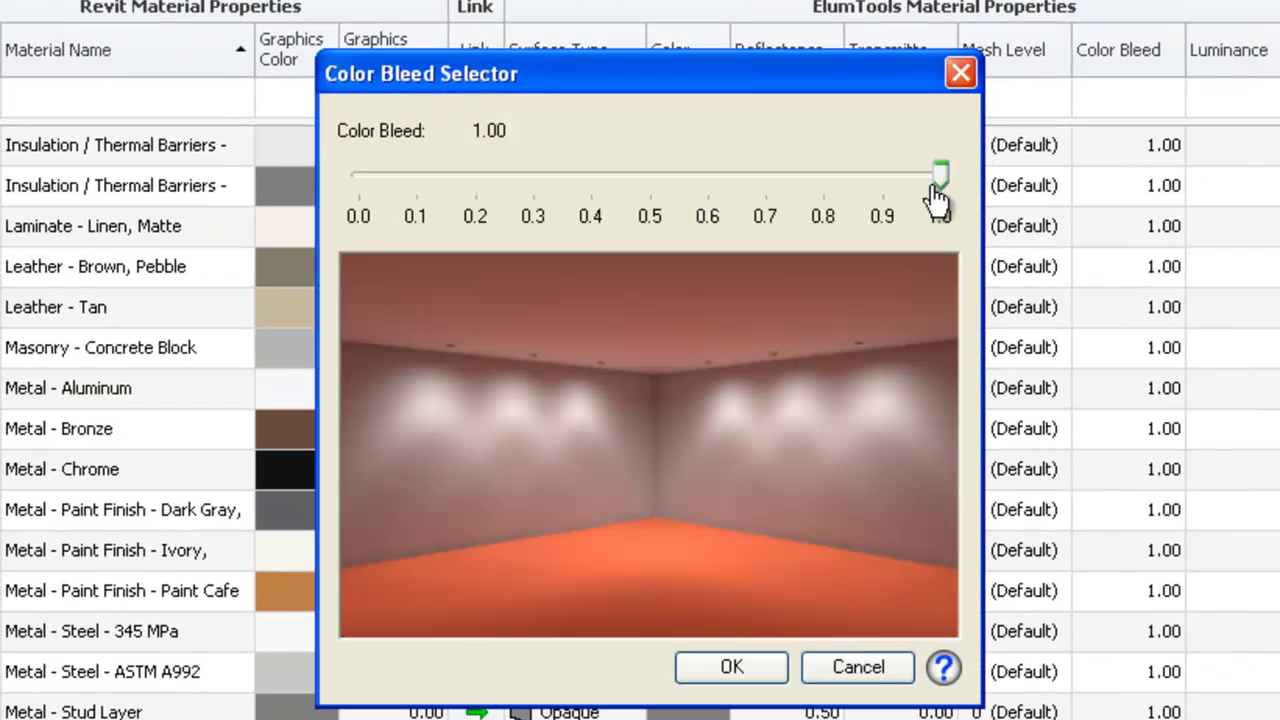
left_click_drag(942, 180, 354, 205)
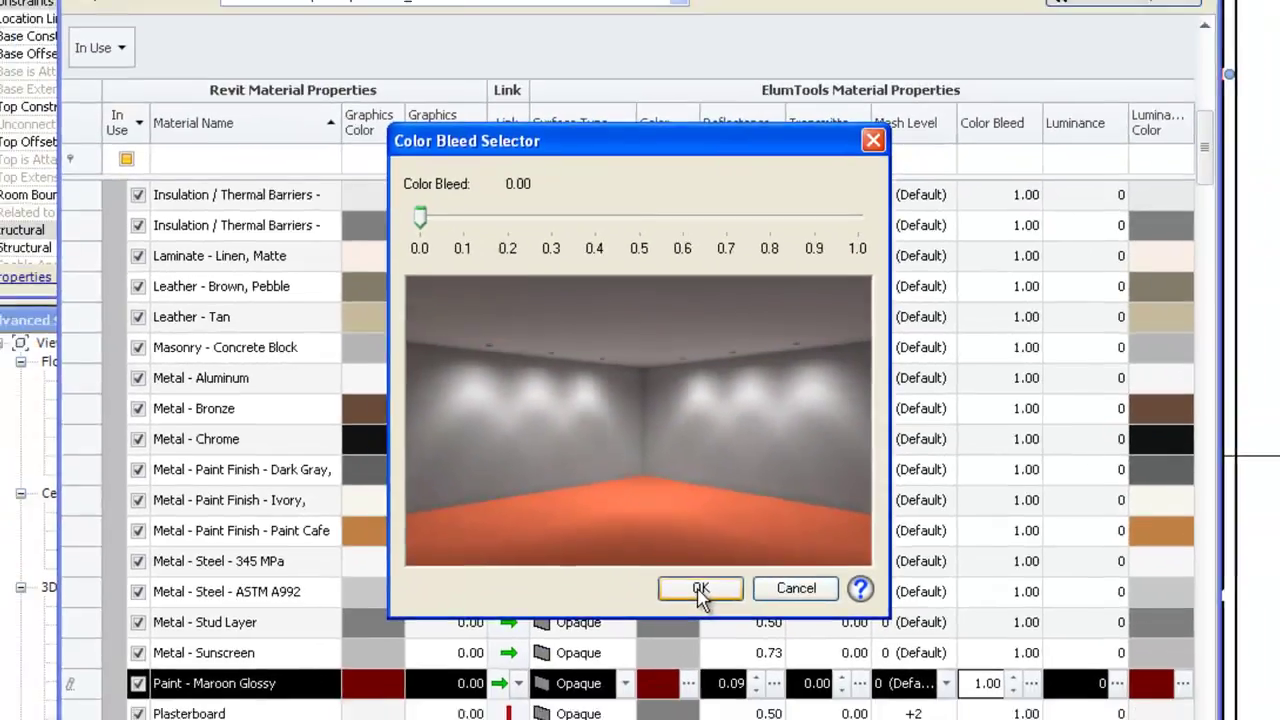
left_click(700, 588)
left_click(945, 696)
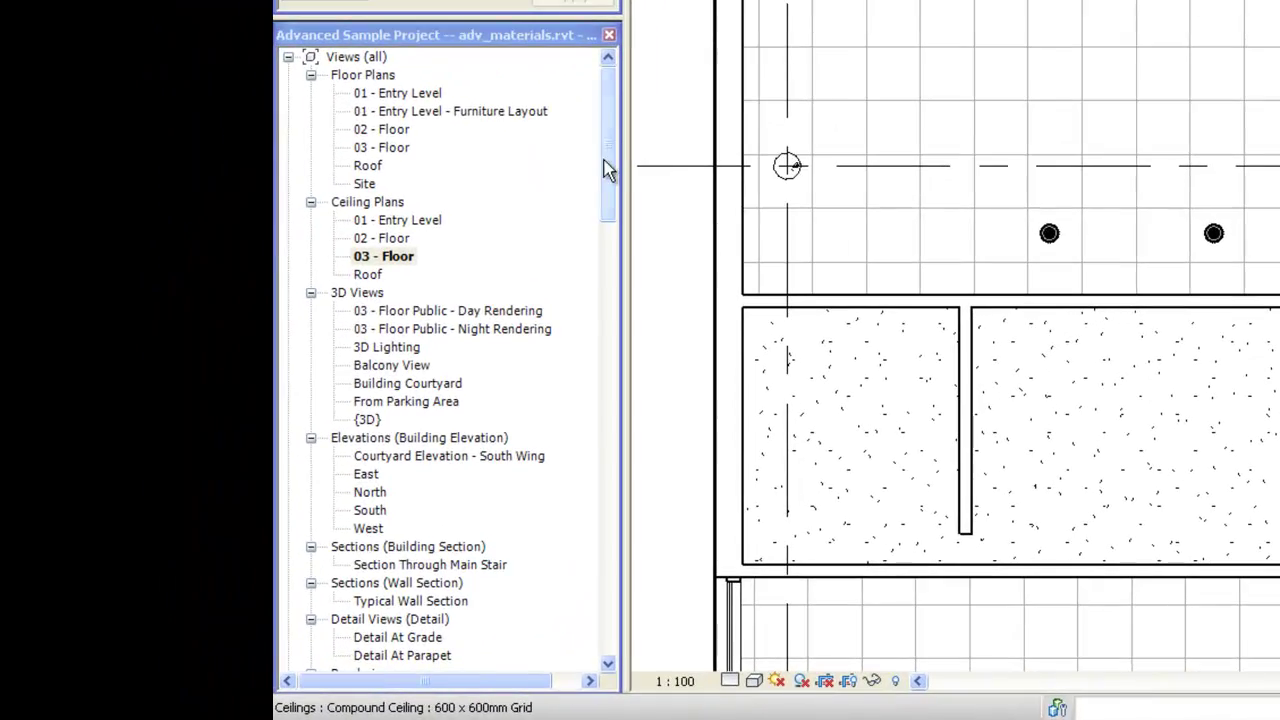
Duplicate the Table-Rectangular Conference type in the Project Browser and name the copy Conference Luminous.
left_click_drag(604, 160, 586, 530)
left_click(410, 329)
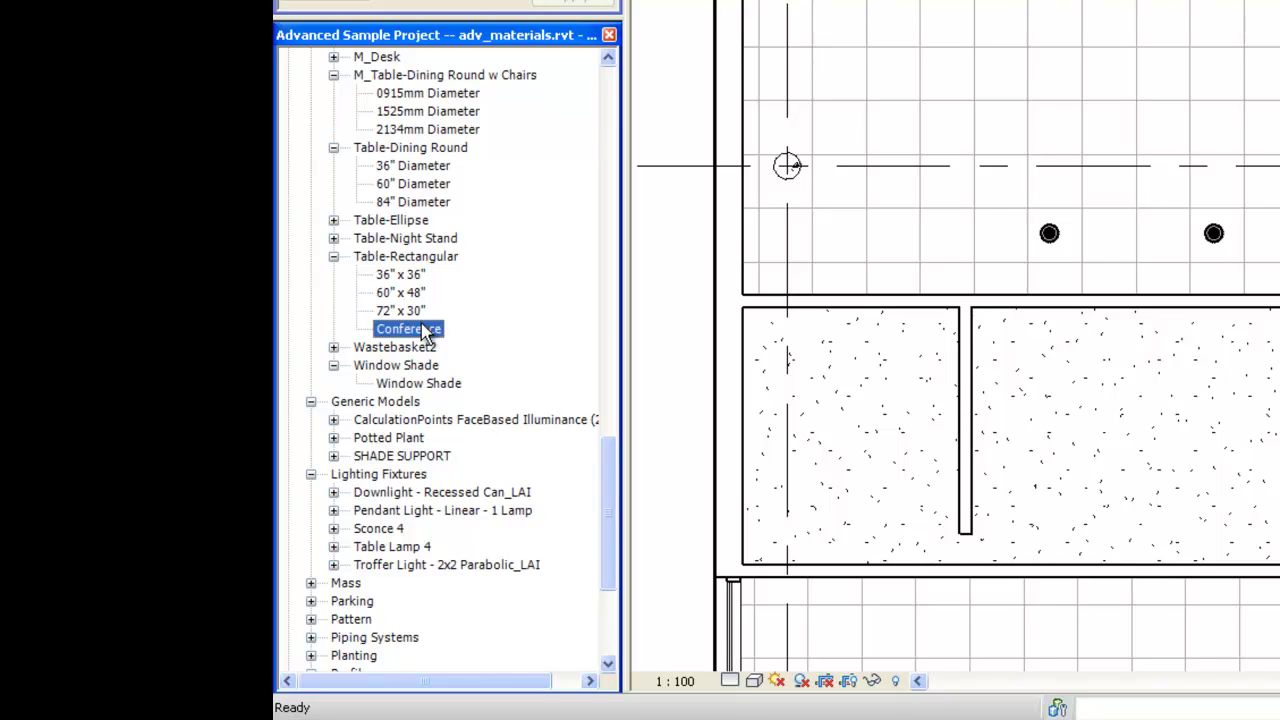
right_click(424, 331)
left_click(468, 335)
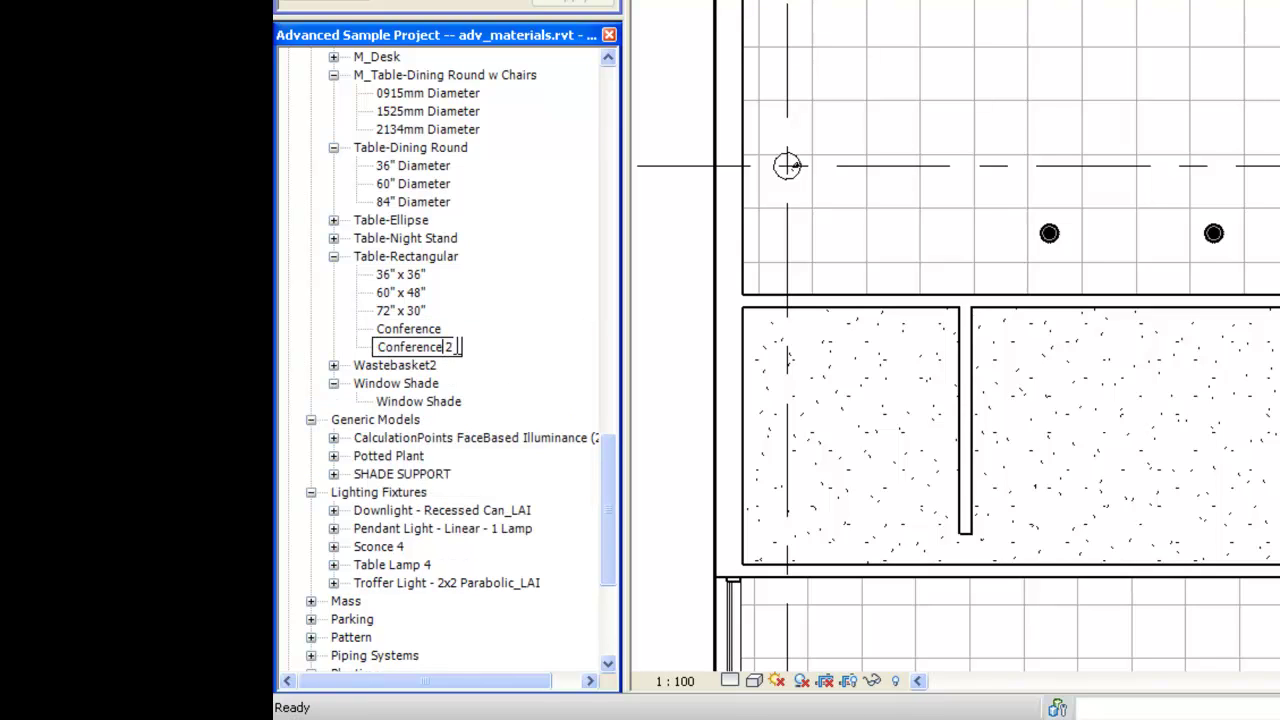
double_click(449, 346)
type("Luminous")
key("Return")
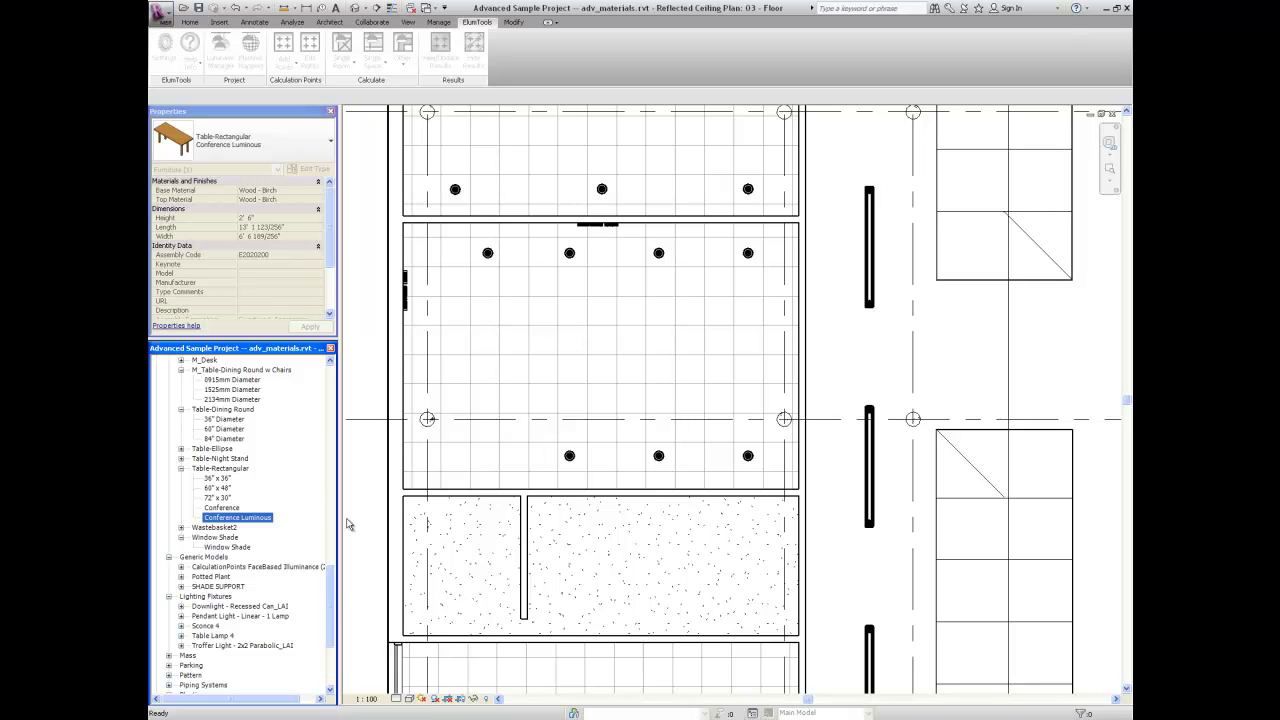
On the 03 - Floor plan, switch the Media Review conference table to the Conference Luminous type.
left_click_drag(331, 585, 333, 370)
double_click(218, 409)
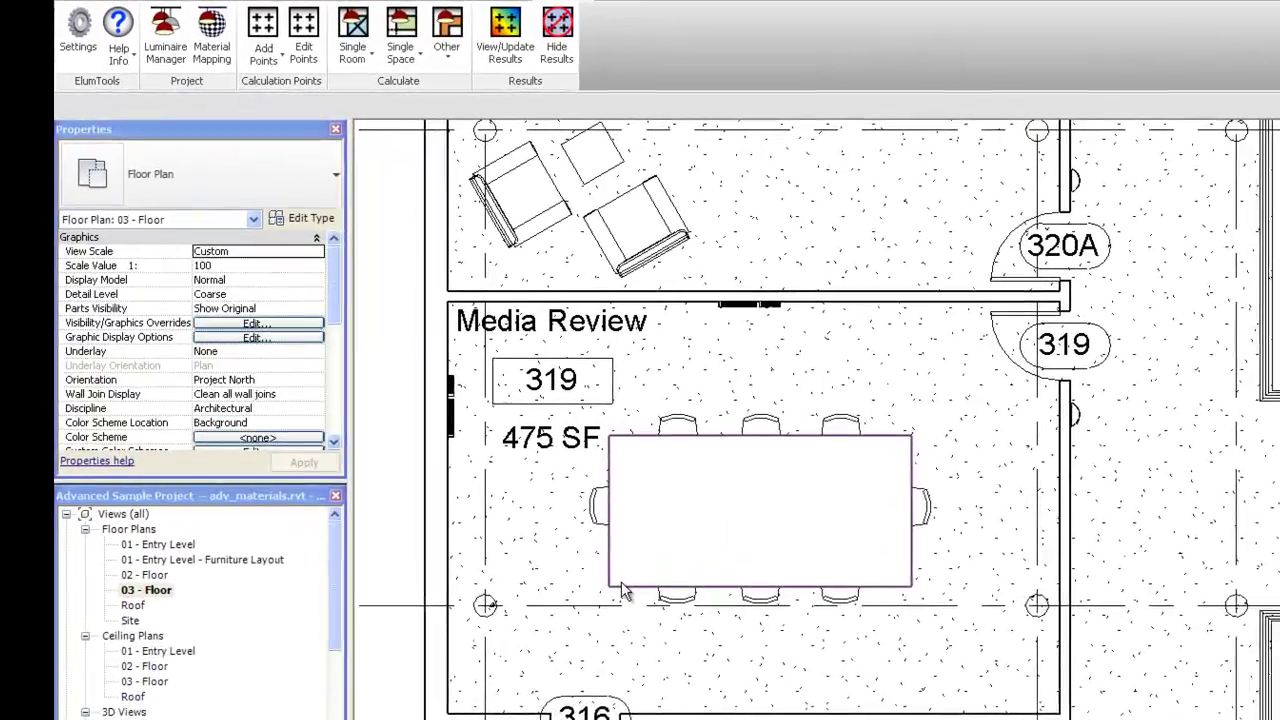
left_click(622, 591)
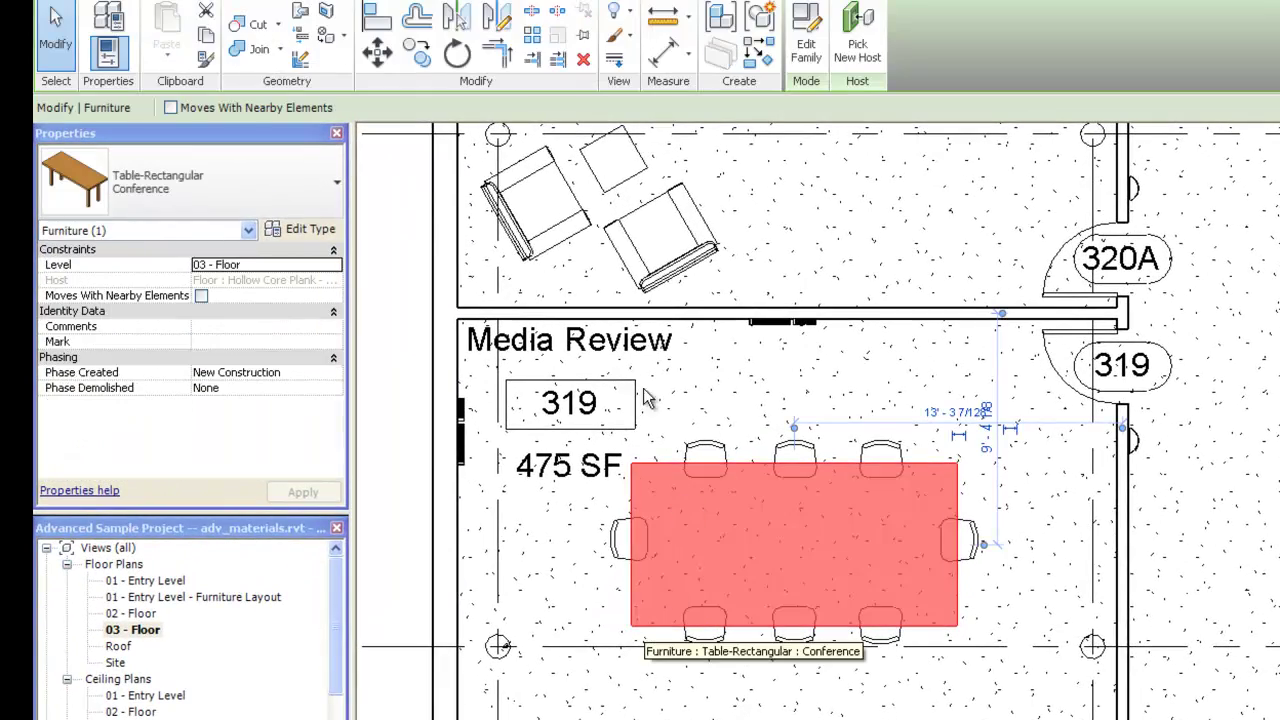
left_click(327, 176)
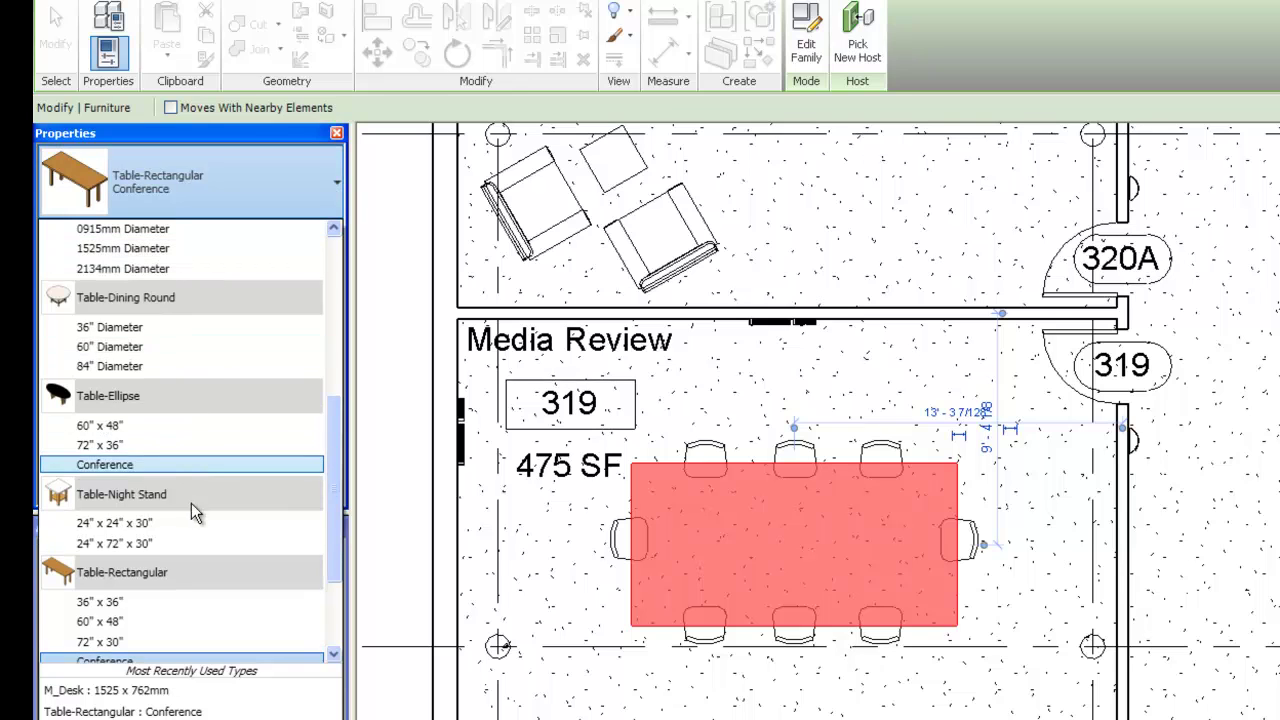
left_click_drag(337, 568, 337, 615)
left_click(181, 567)
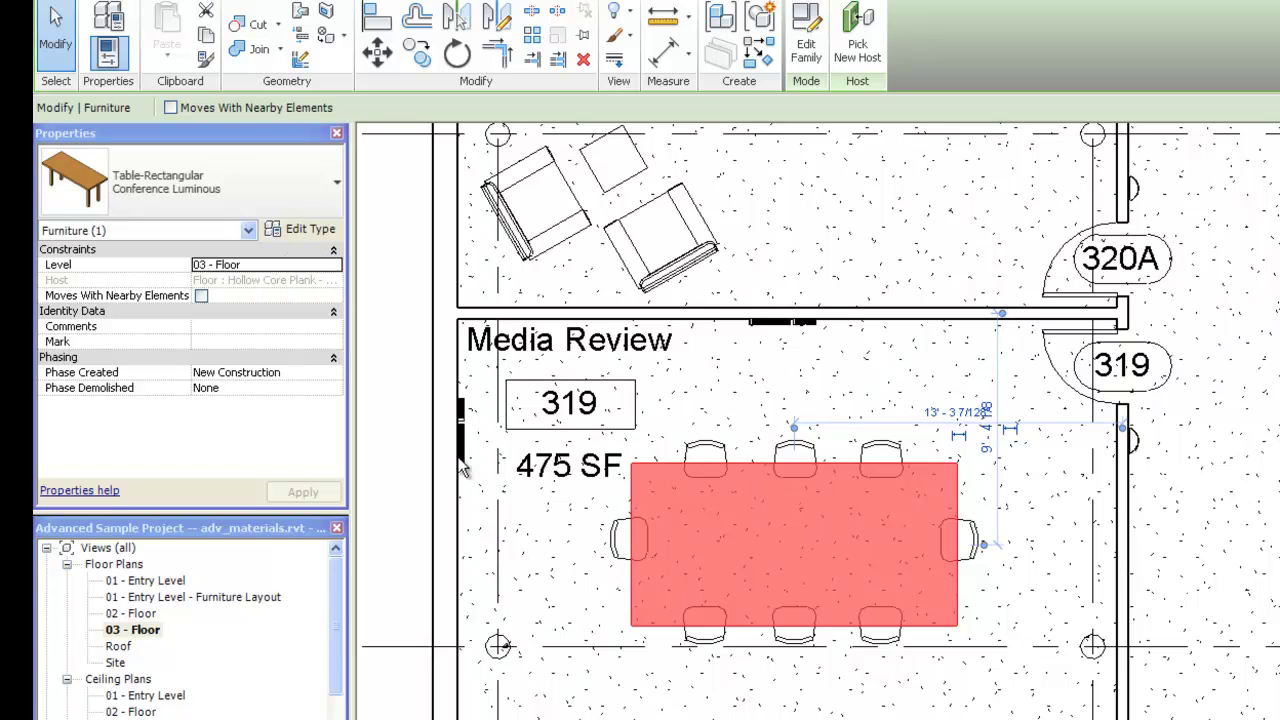
Make the table's Top Material a copy of Vinyl named Vinyl Luminous.
left_click(290, 228)
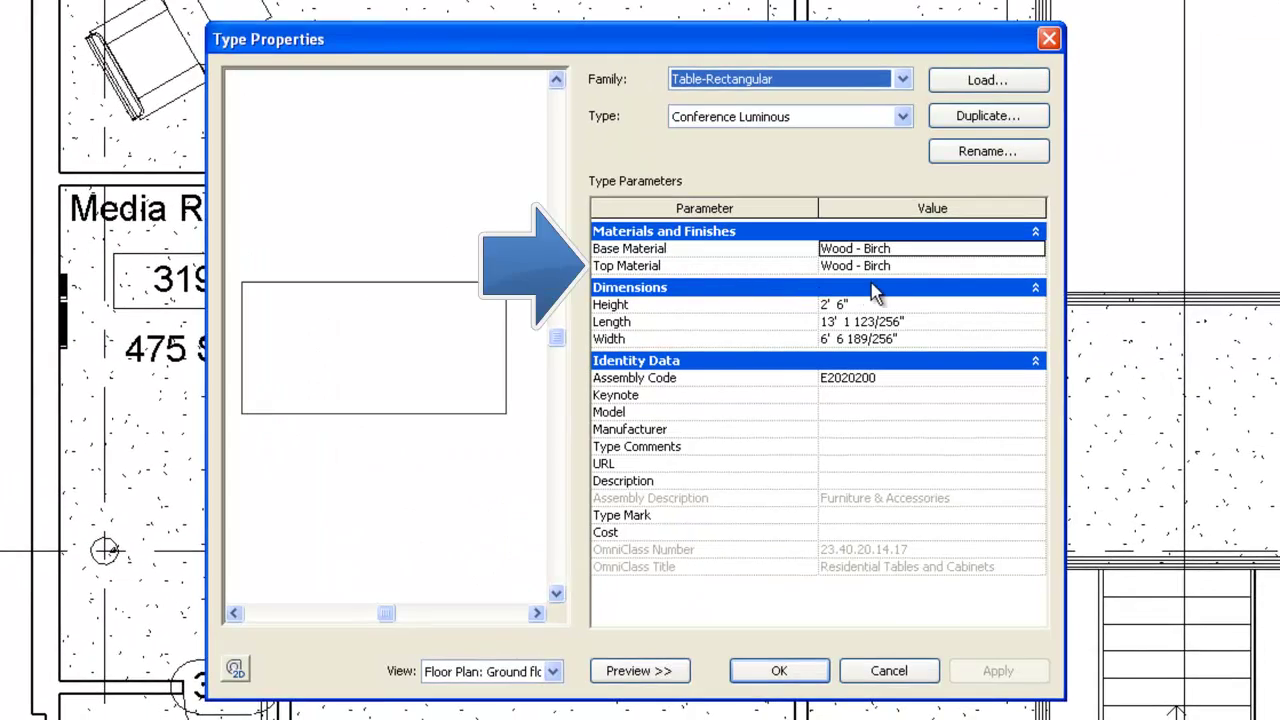
left_click(892, 266)
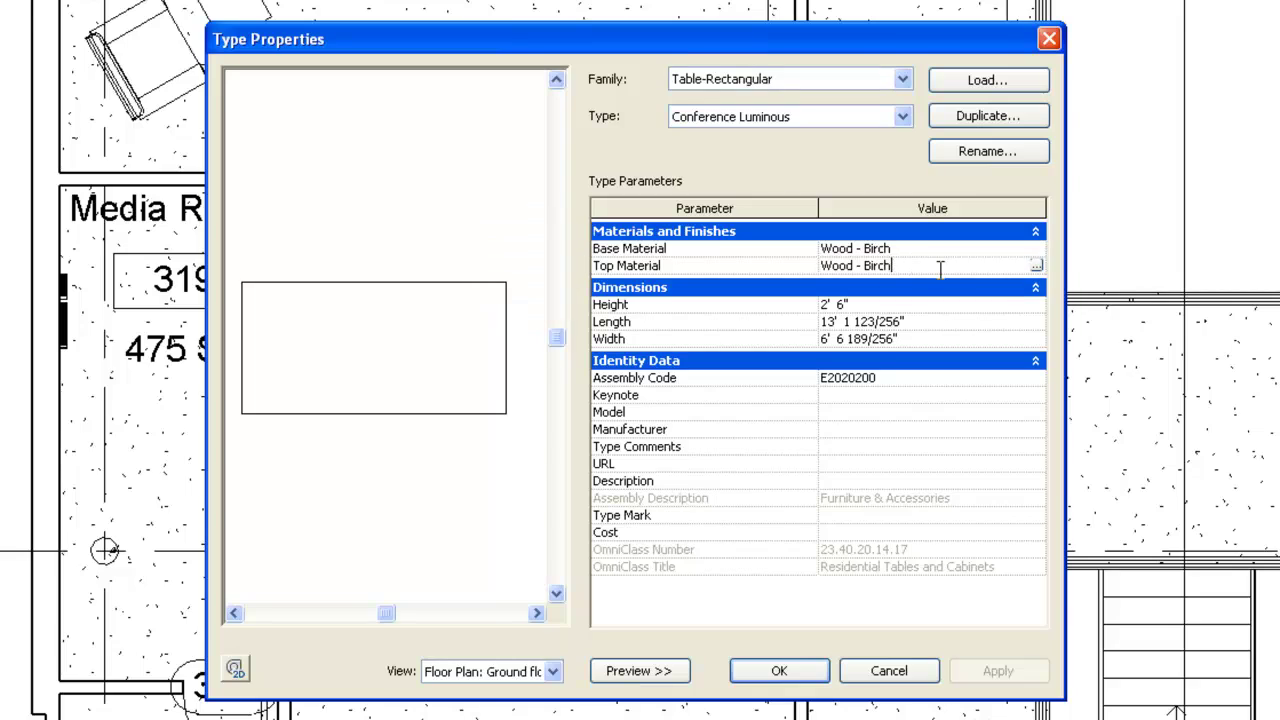
left_click(1037, 268)
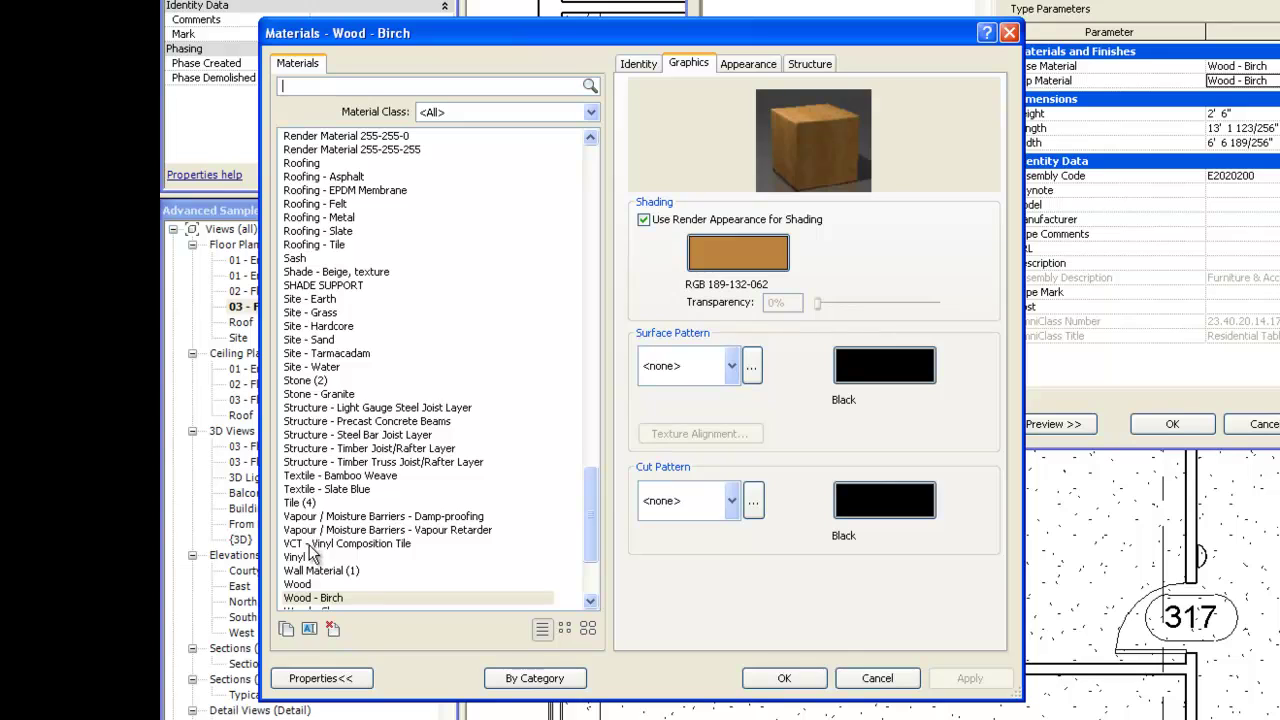
left_click(301, 559)
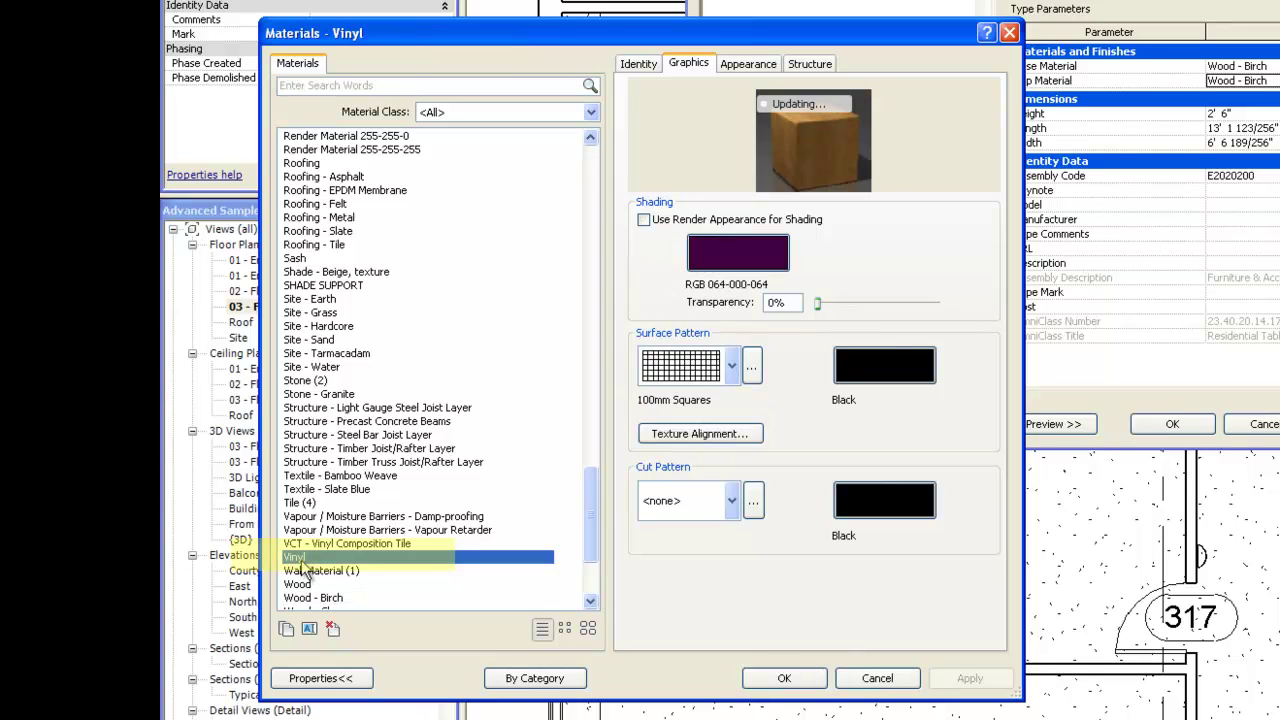
right_click(304, 566)
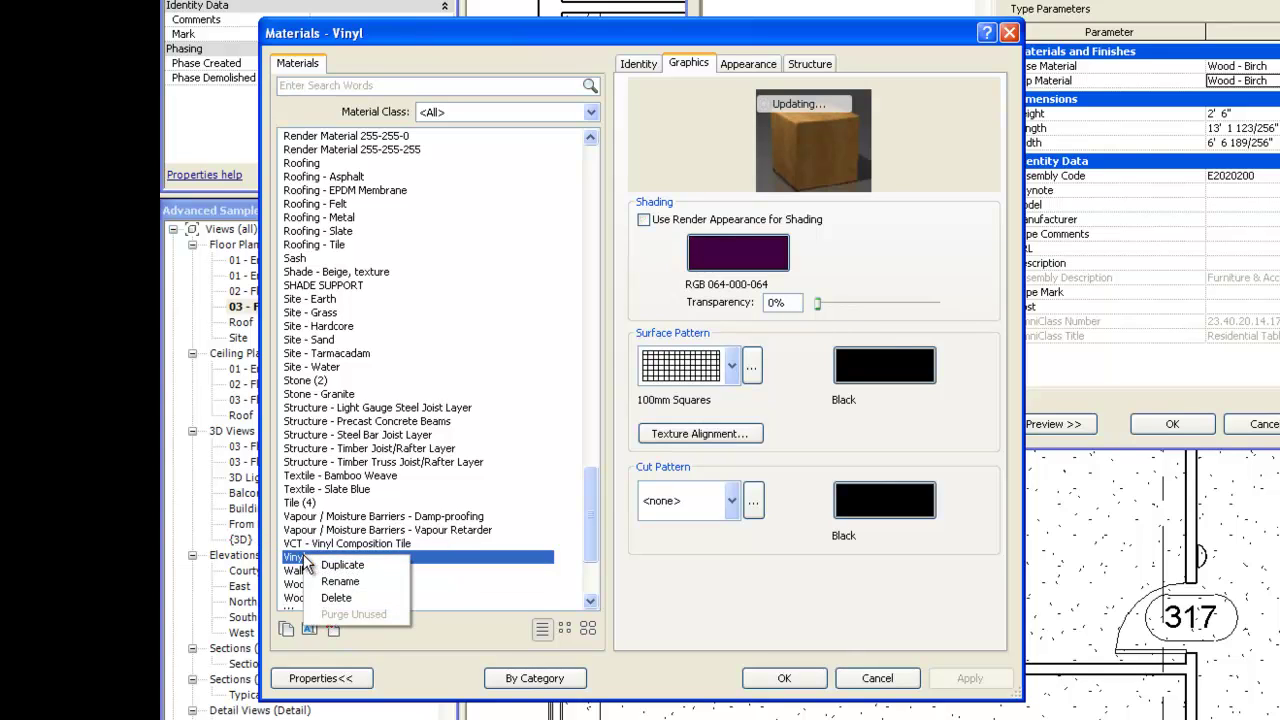
left_click(330, 566)
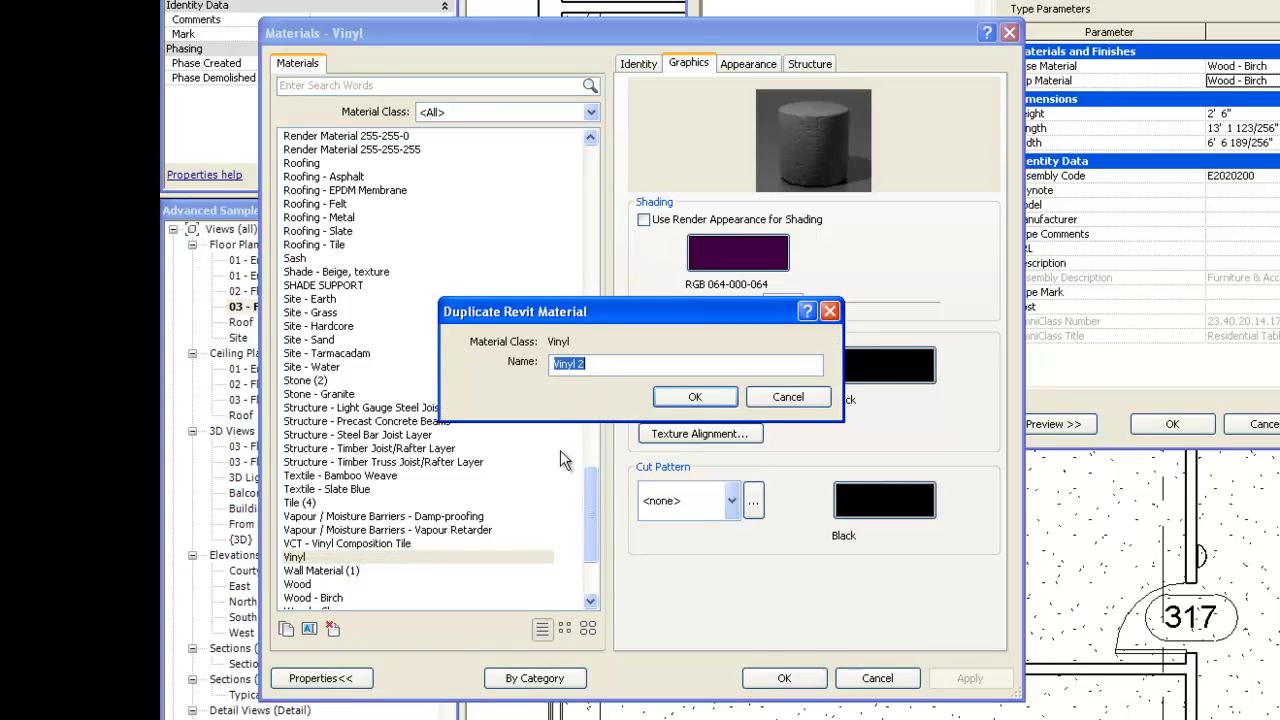
left_click(598, 364)
double_click(580, 364)
type("L")
type("inous")
key("Return")
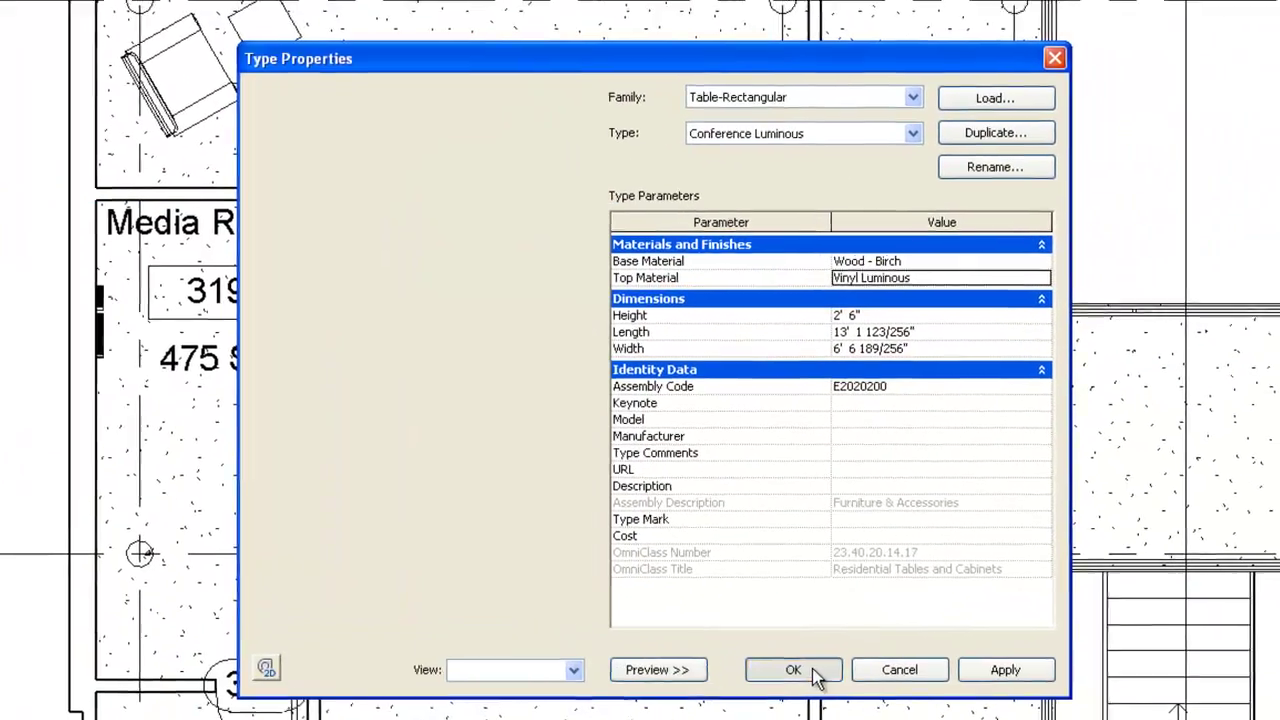
Apply the table type changes and open the ElumTools material map.
left_click(769, 658)
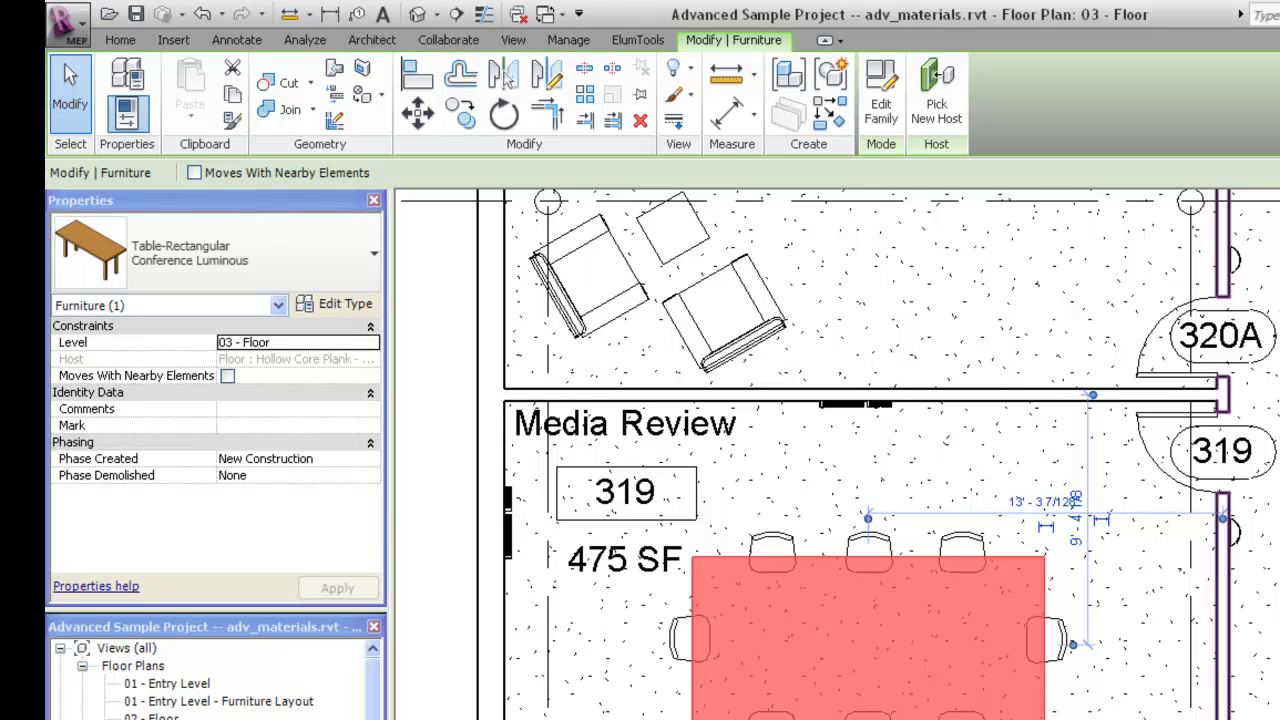
left_click(634, 42)
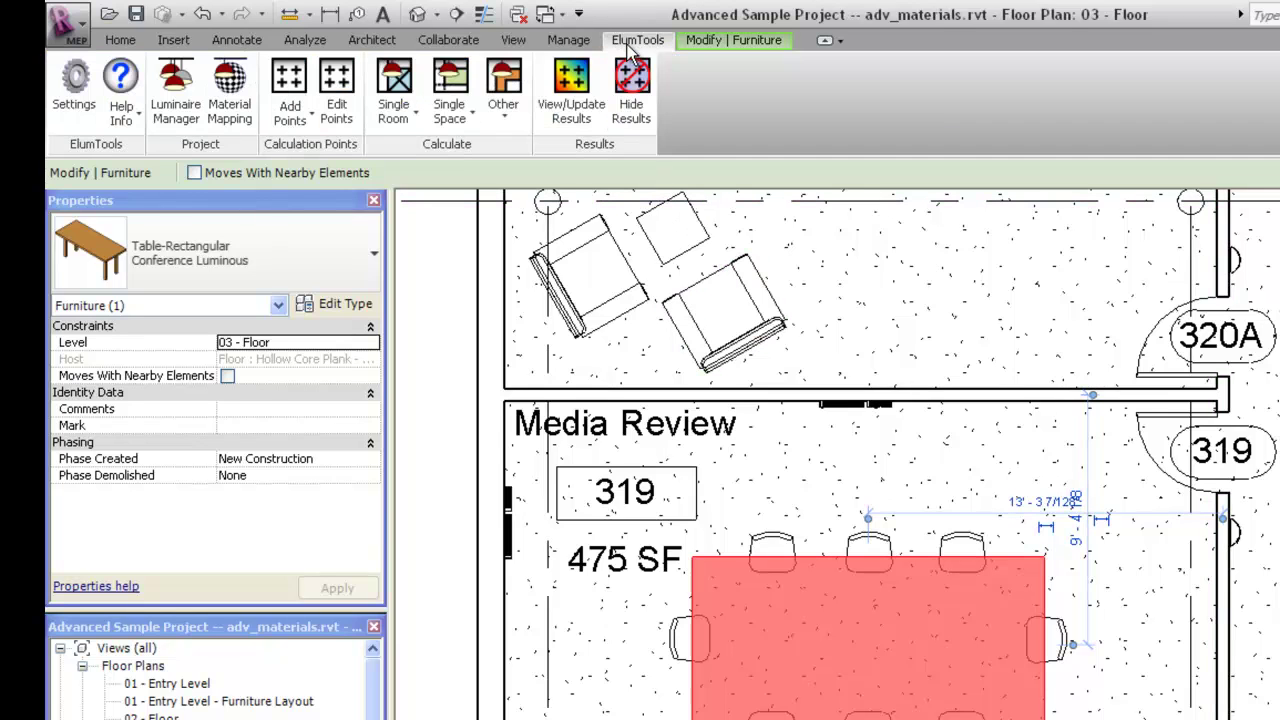
left_click(232, 80)
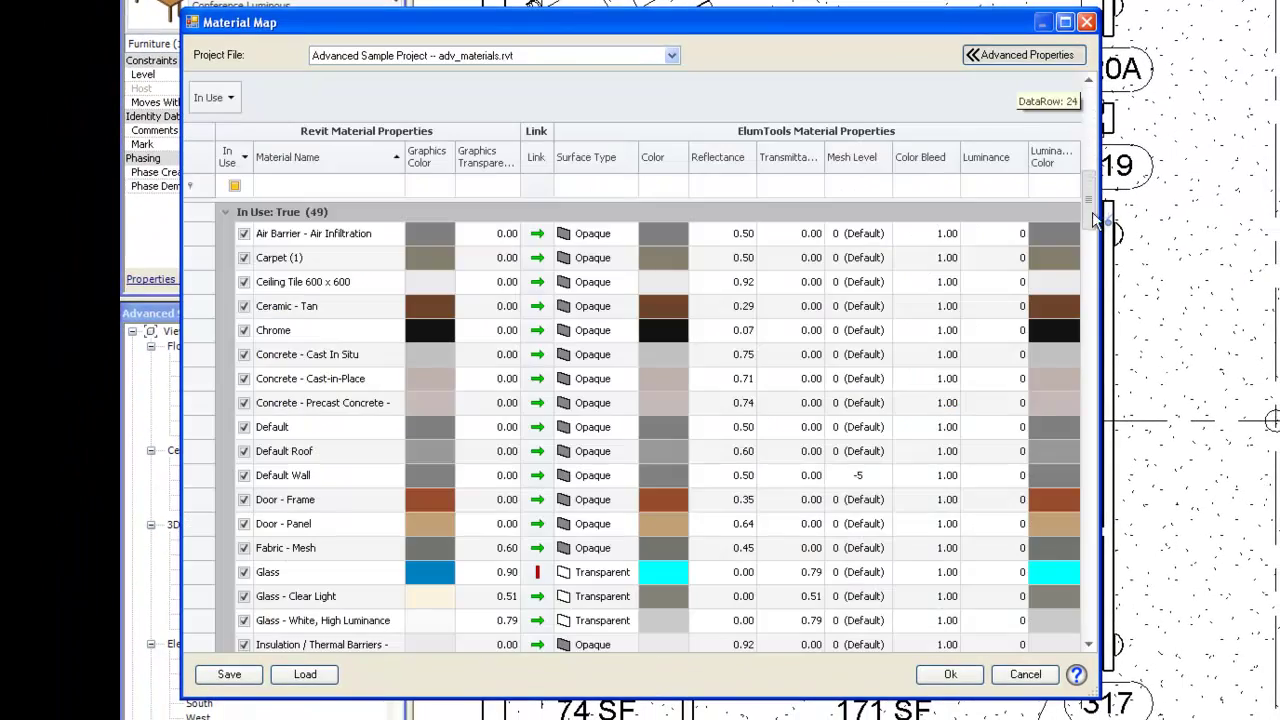
Change the Vinyl Luminous luminance colour from magenta to a pale light cyan.
left_click_drag(1095, 215, 1095, 360)
left_click(1097, 228)
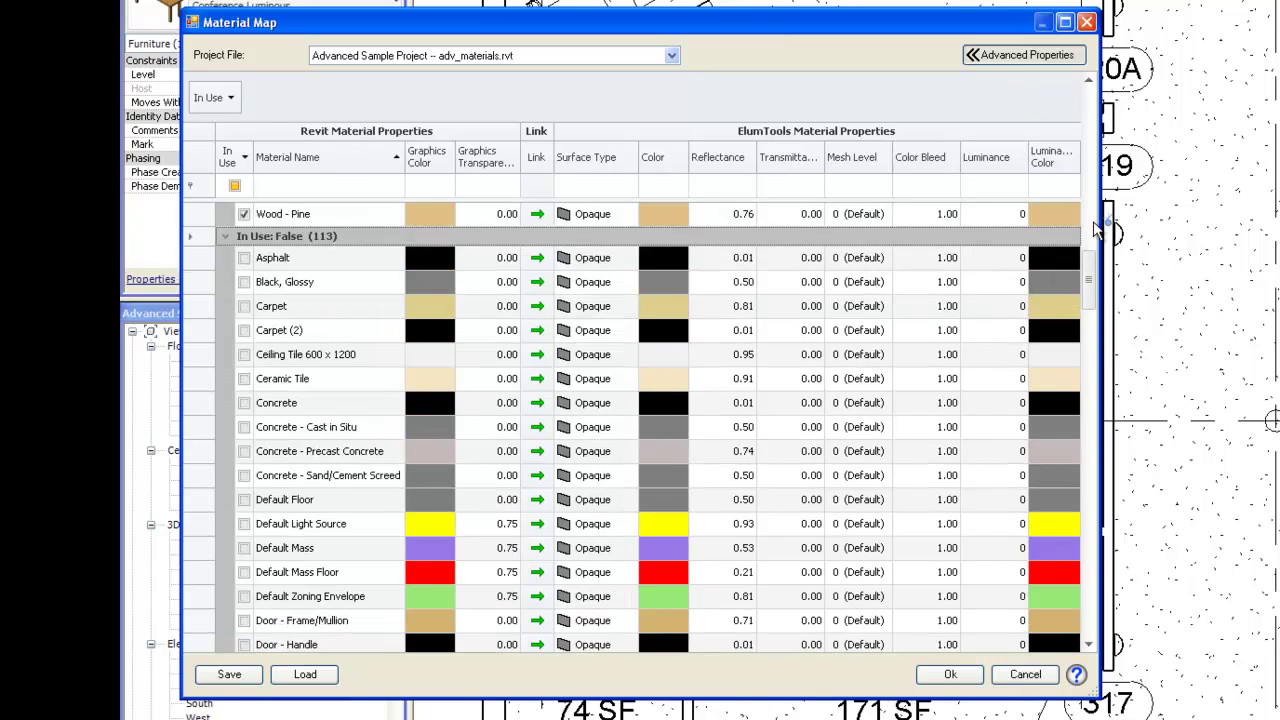
left_click(1095, 160)
left_click(262, 504)
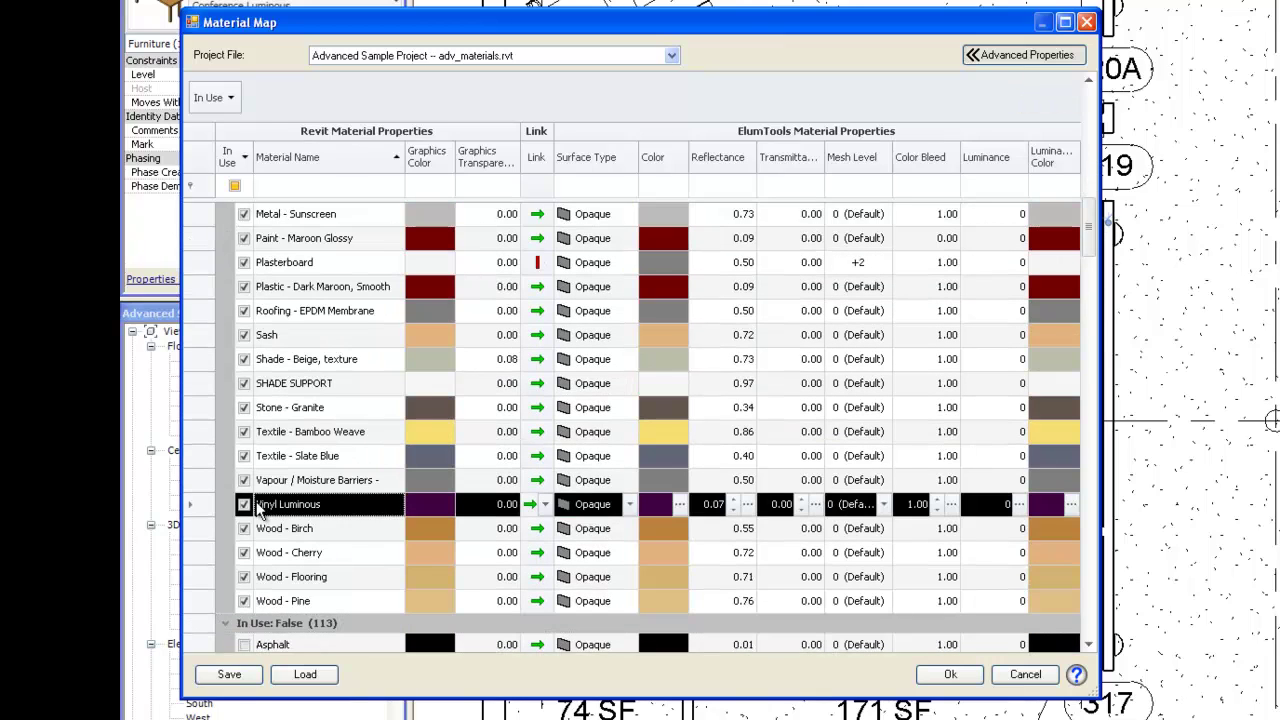
key("Return")
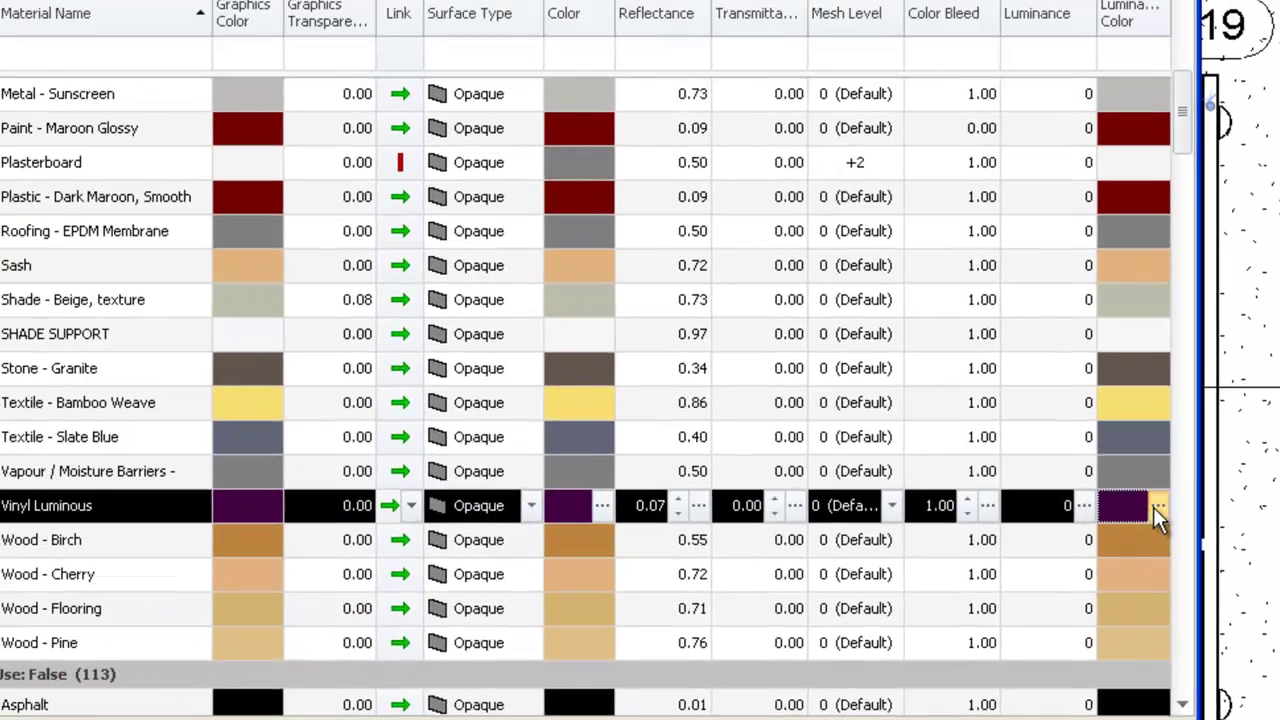
left_click(843, 266)
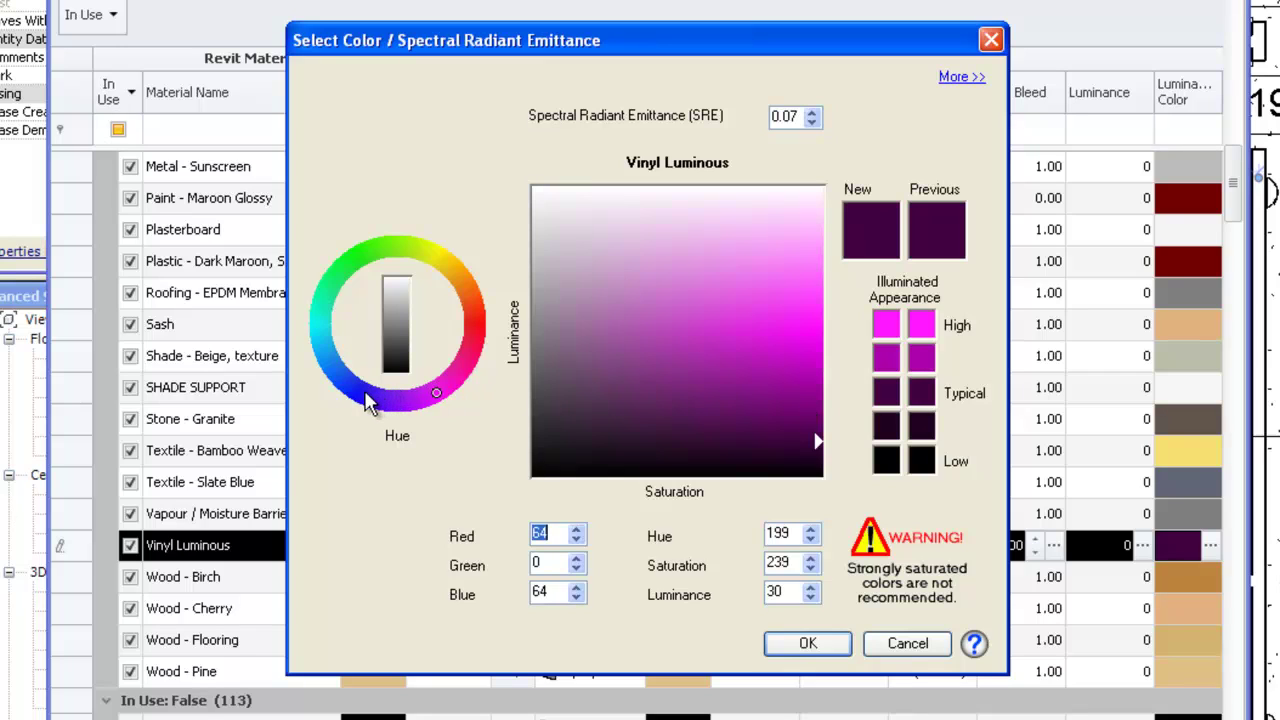
mouse_move(362, 400)
left_mouse_down()
mouse_move(314, 363)
mouse_move(318, 338)
left_mouse_up()
mouse_move(819, 447)
left_mouse_down()
mouse_move(823, 263)
mouse_move(801, 247)
left_mouse_up()
left_click(806, 643)
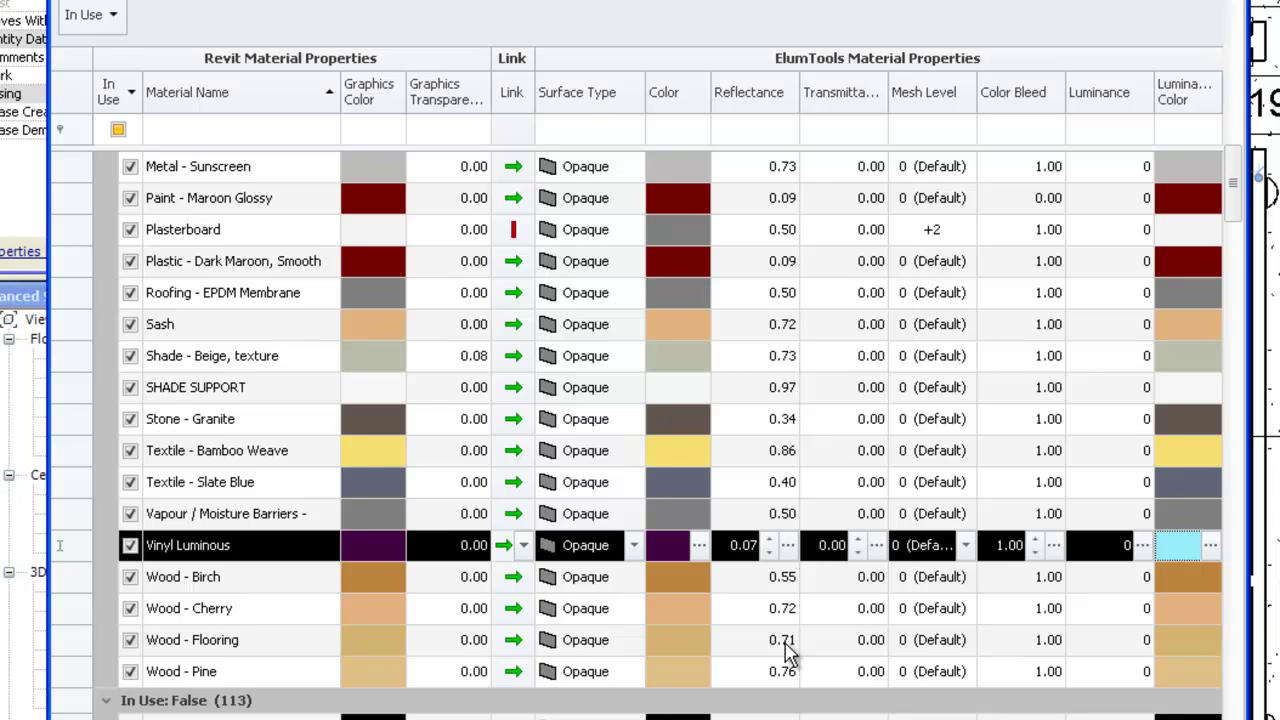
Enter a luminance of 15 cd/m² for Vinyl Luminous through the units converter.
left_click(1143, 546)
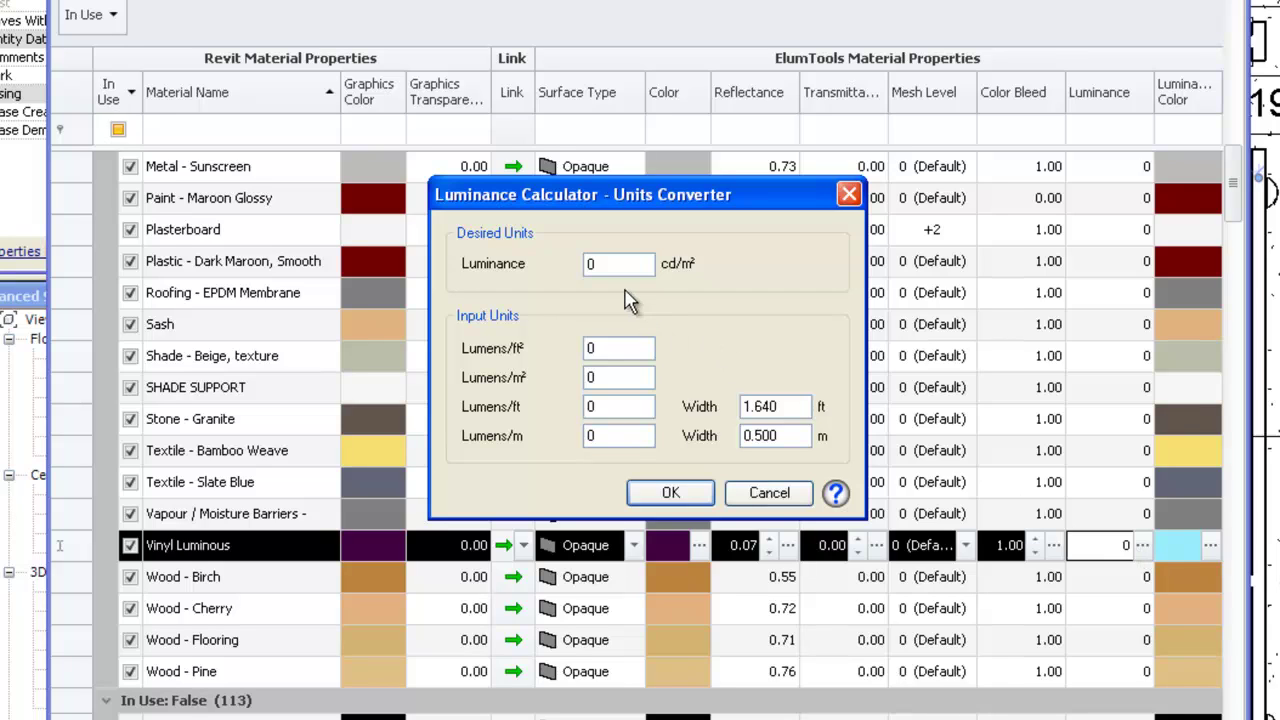
double_click(609, 263)
type("15")
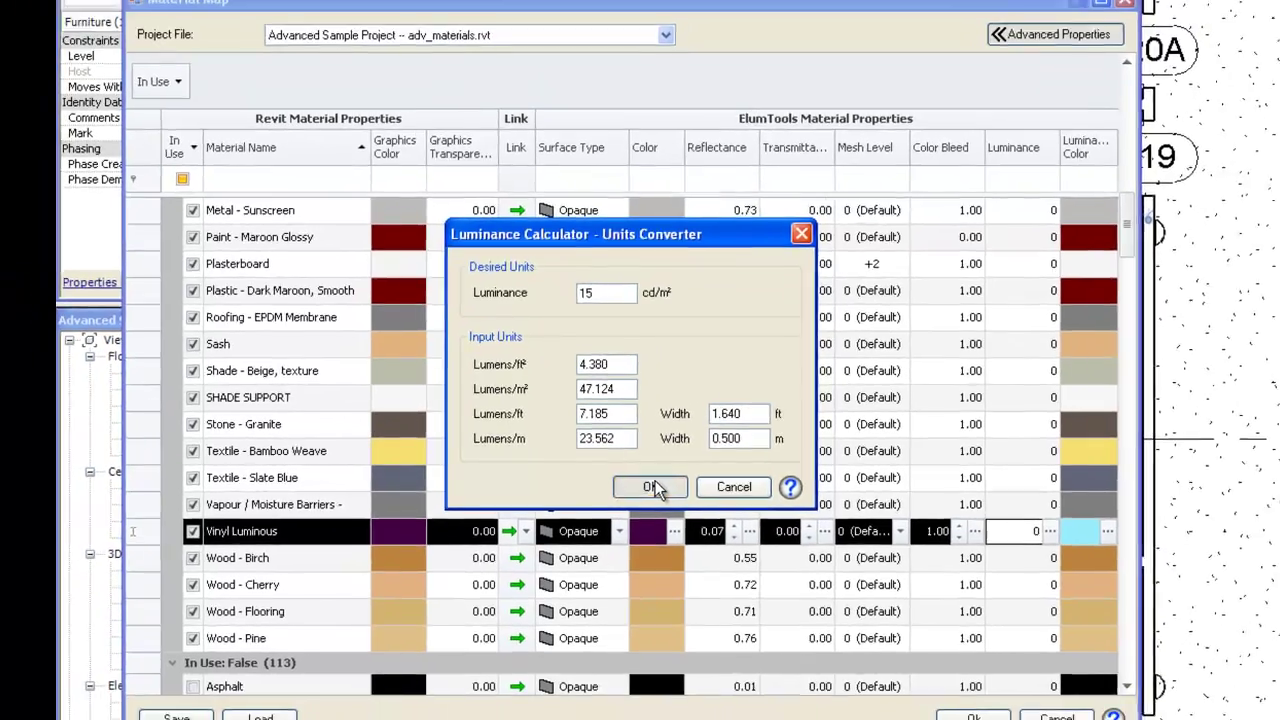
left_click(668, 492)
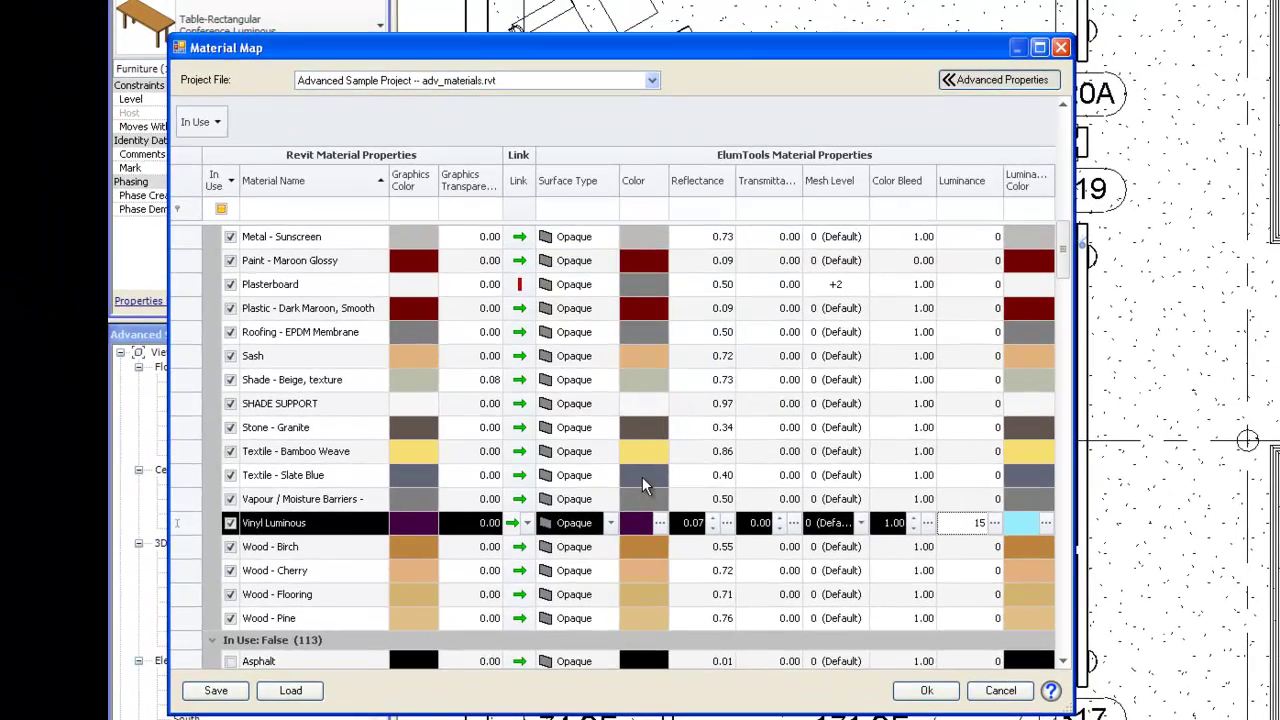
Save and close the ElumTools Material Map.
left_click(908, 692)
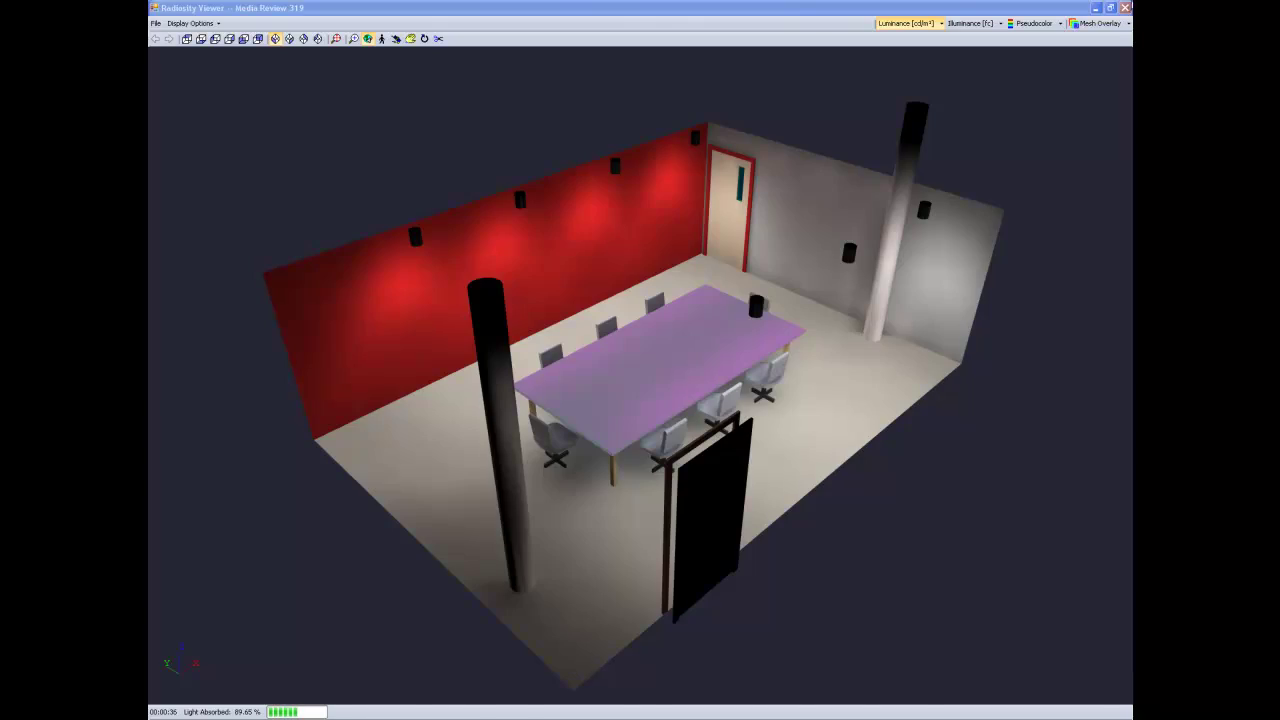
Close the radiosity viewer and change the Vinyl Luminous luminance colour to saturated magenta.
left_click(1125, 7)
left_click(479, 24)
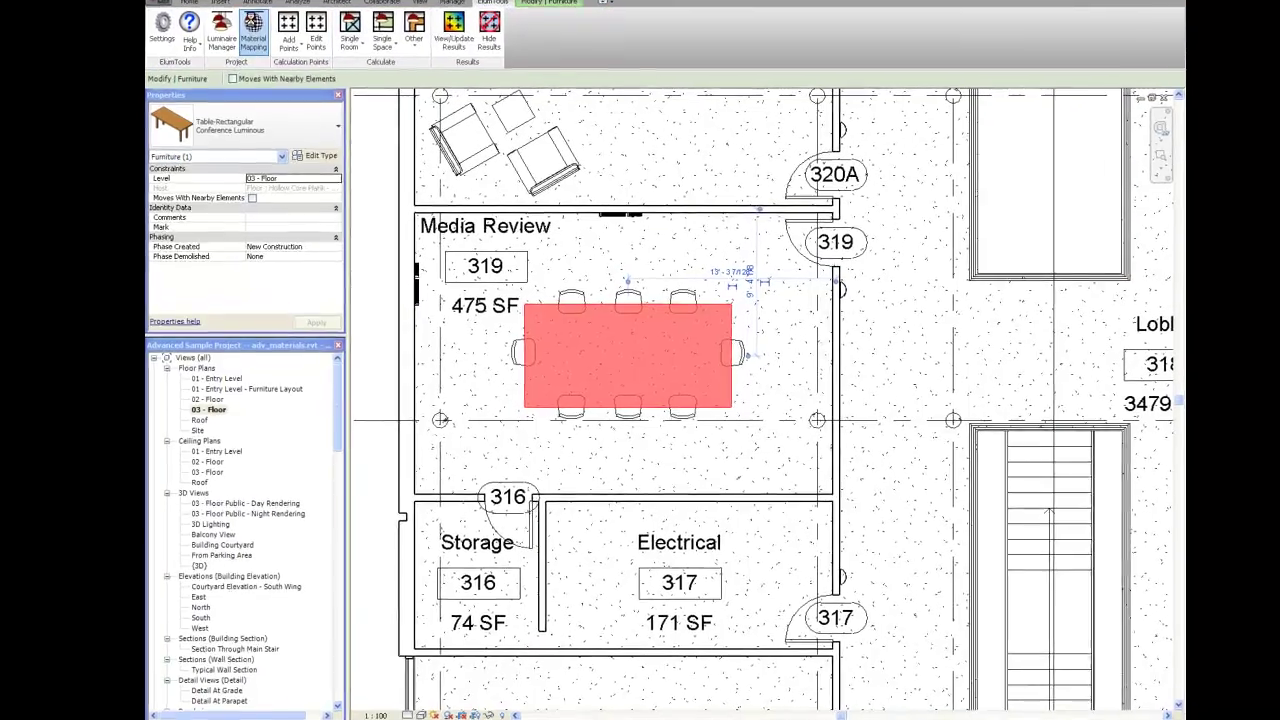
left_click(253, 32)
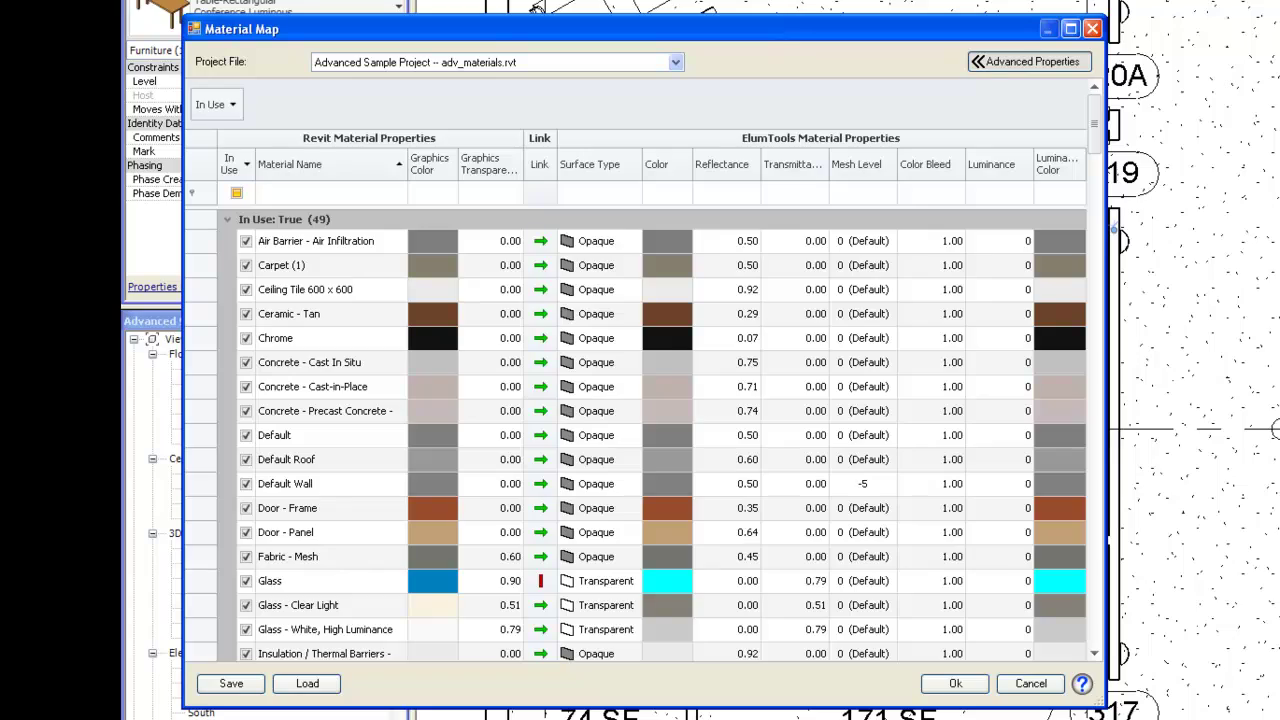
left_click(1094, 546)
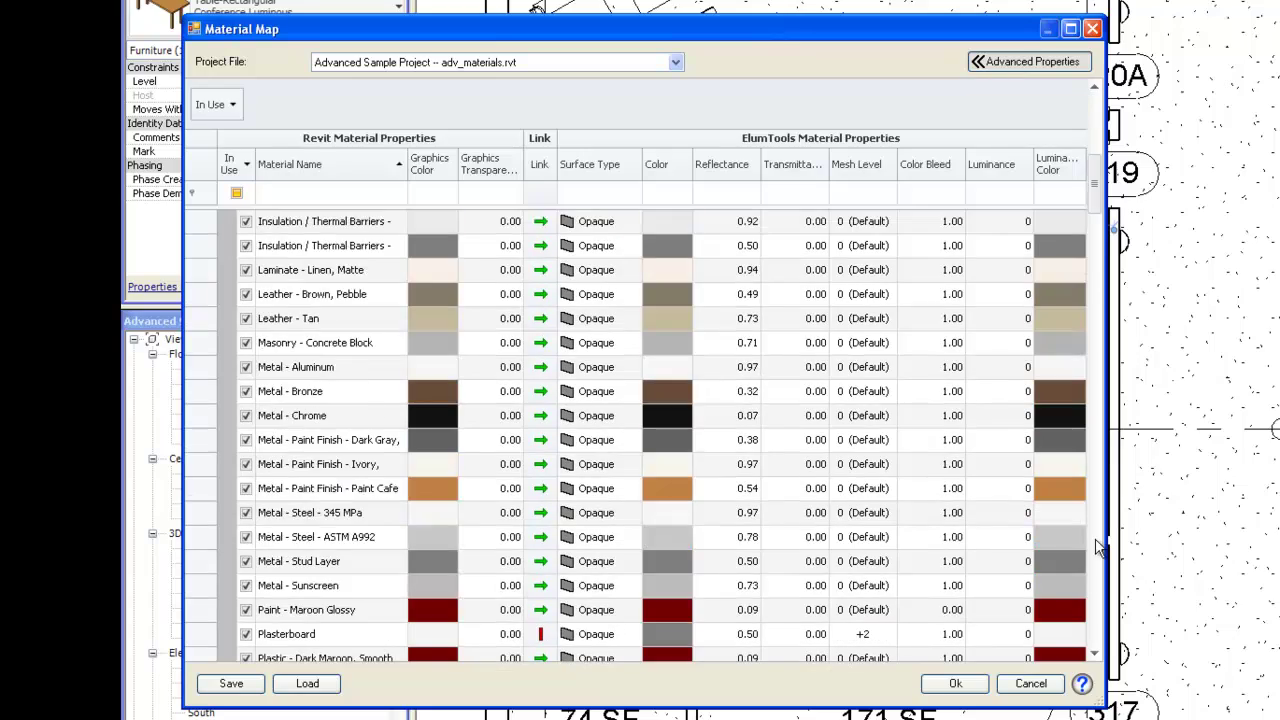
left_click(1096, 546)
left_click(325, 441)
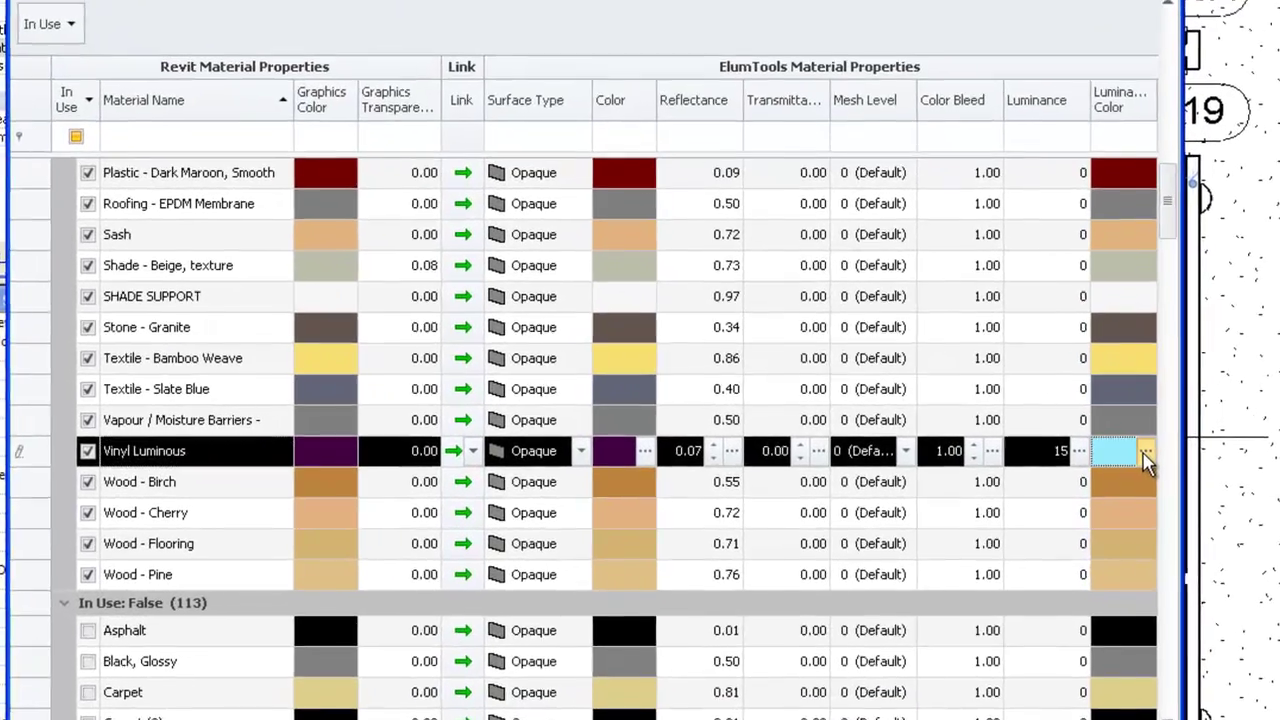
left_click(1076, 440)
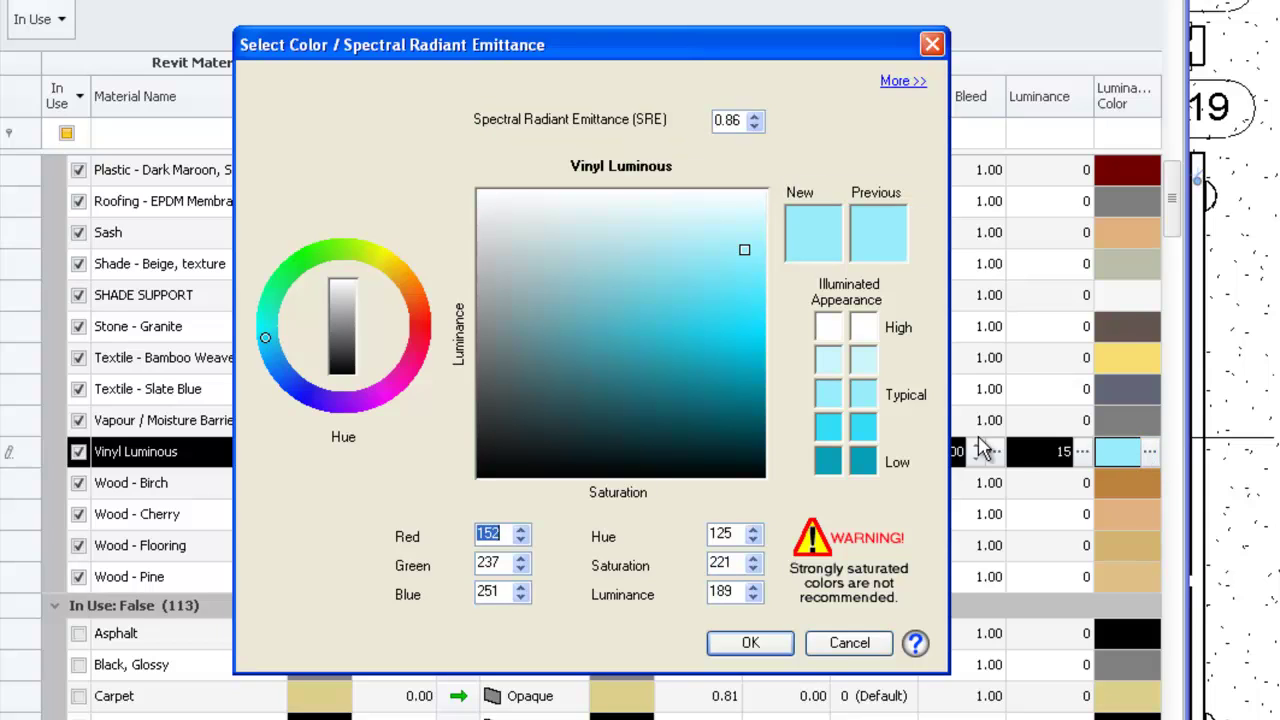
mouse_move(390, 385)
left_mouse_down()
mouse_move(366, 403)
mouse_move(380, 396)
left_mouse_up()
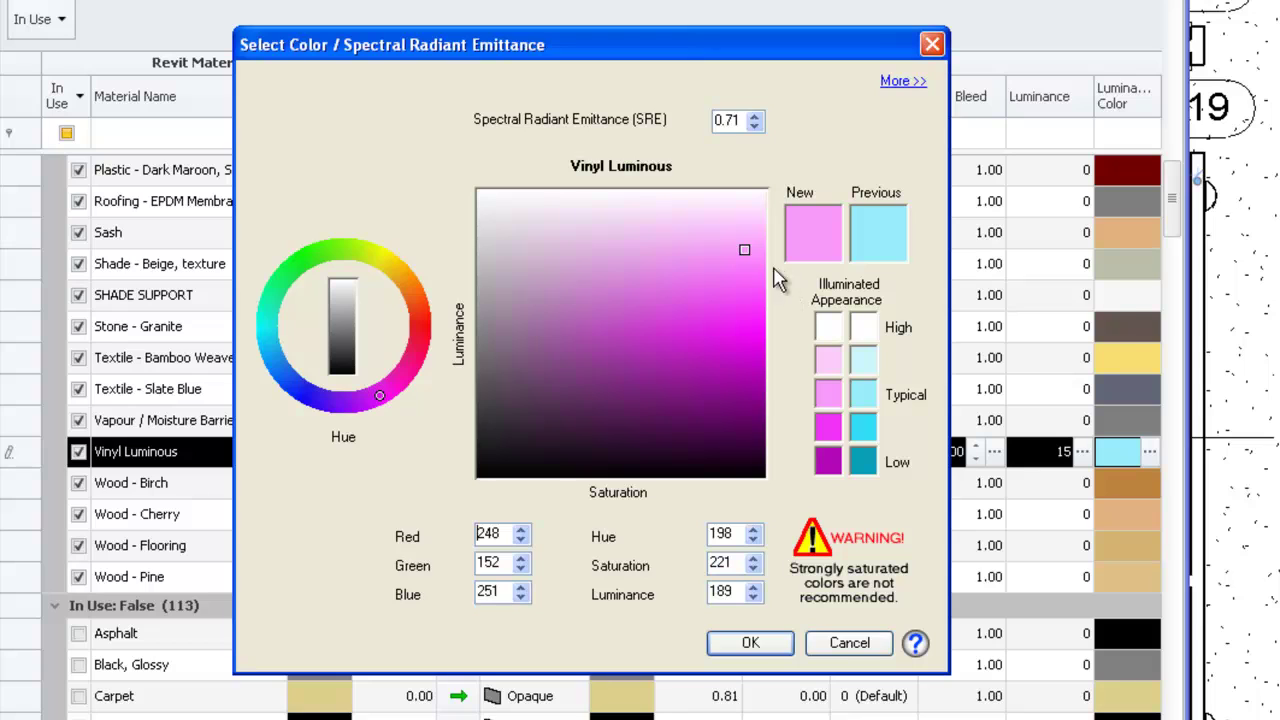
mouse_move(744, 250)
left_mouse_down()
mouse_move(748, 296)
mouse_move(725, 312)
left_mouse_up()
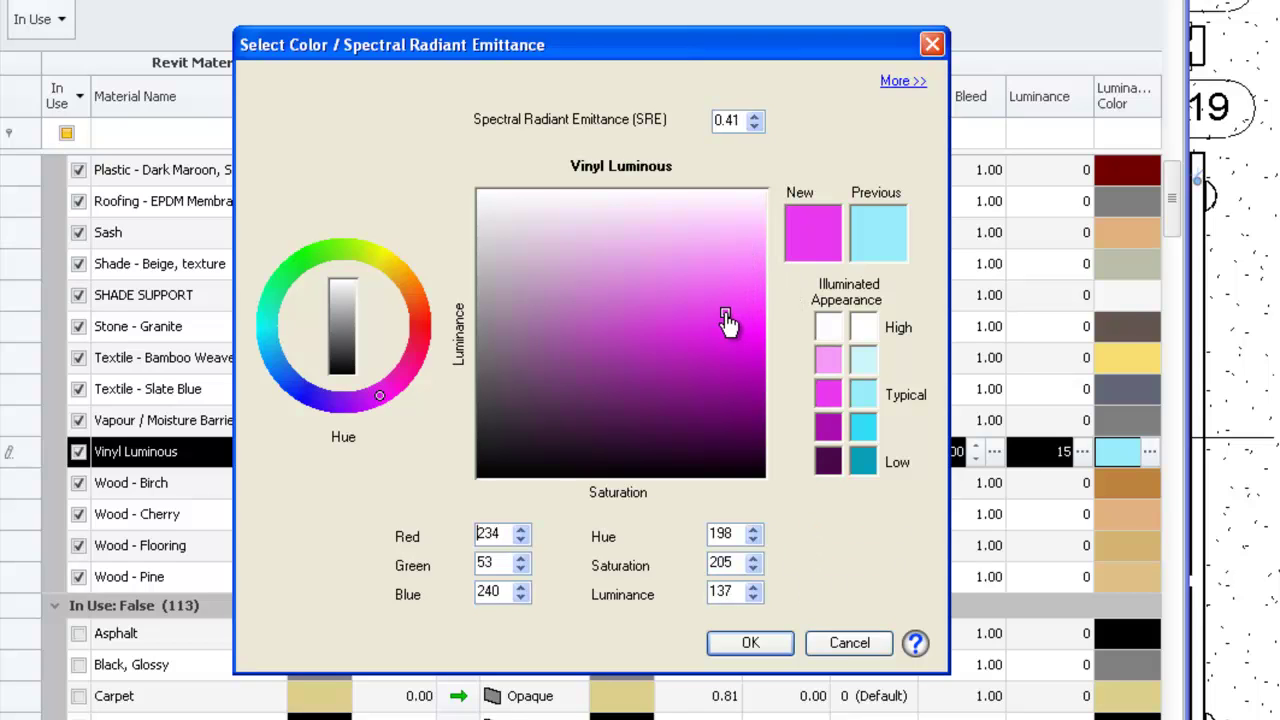
left_click(760, 645)
Set the Vinyl Luminous luminance to 30 and save the material map.
left_click(1078, 455)
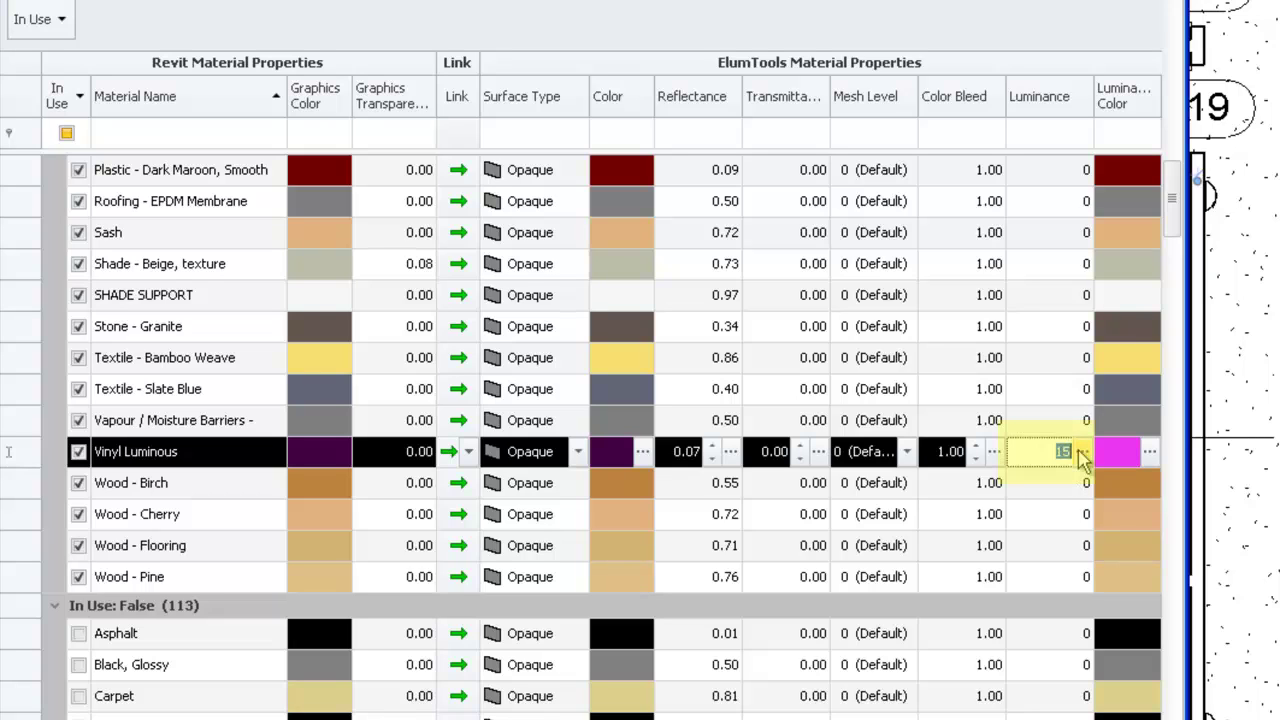
type("30")
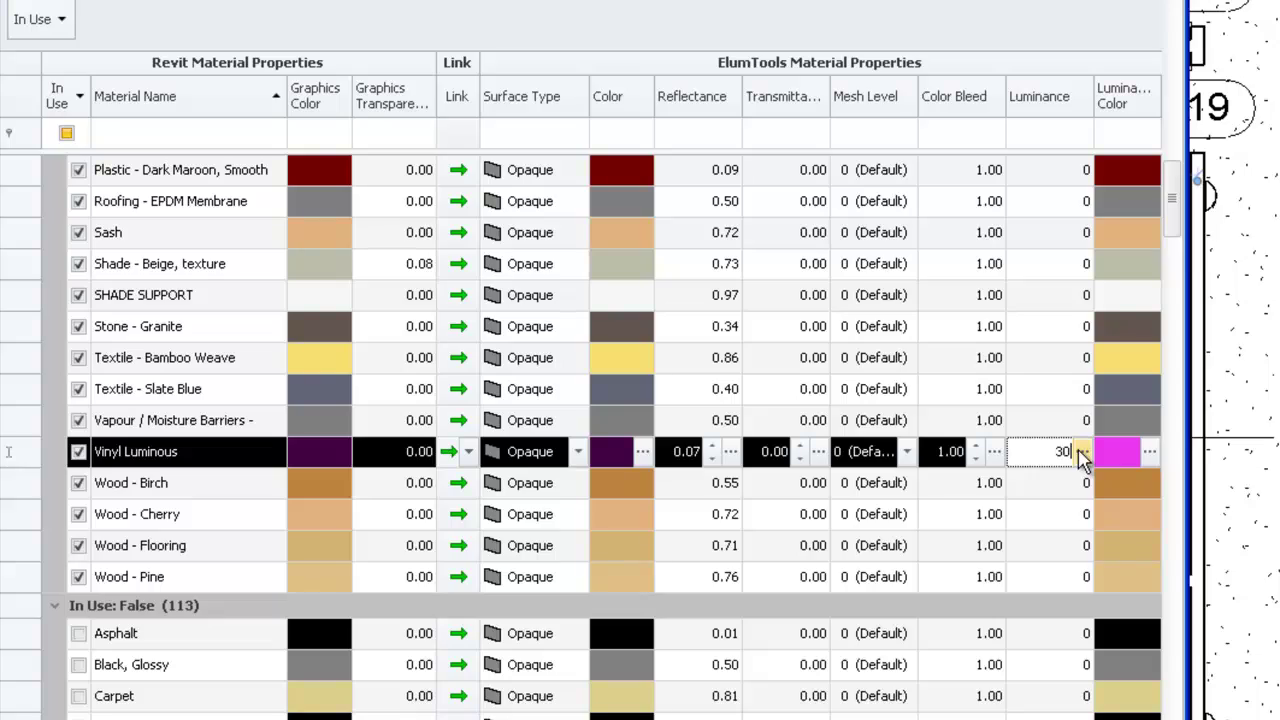
key("Return")
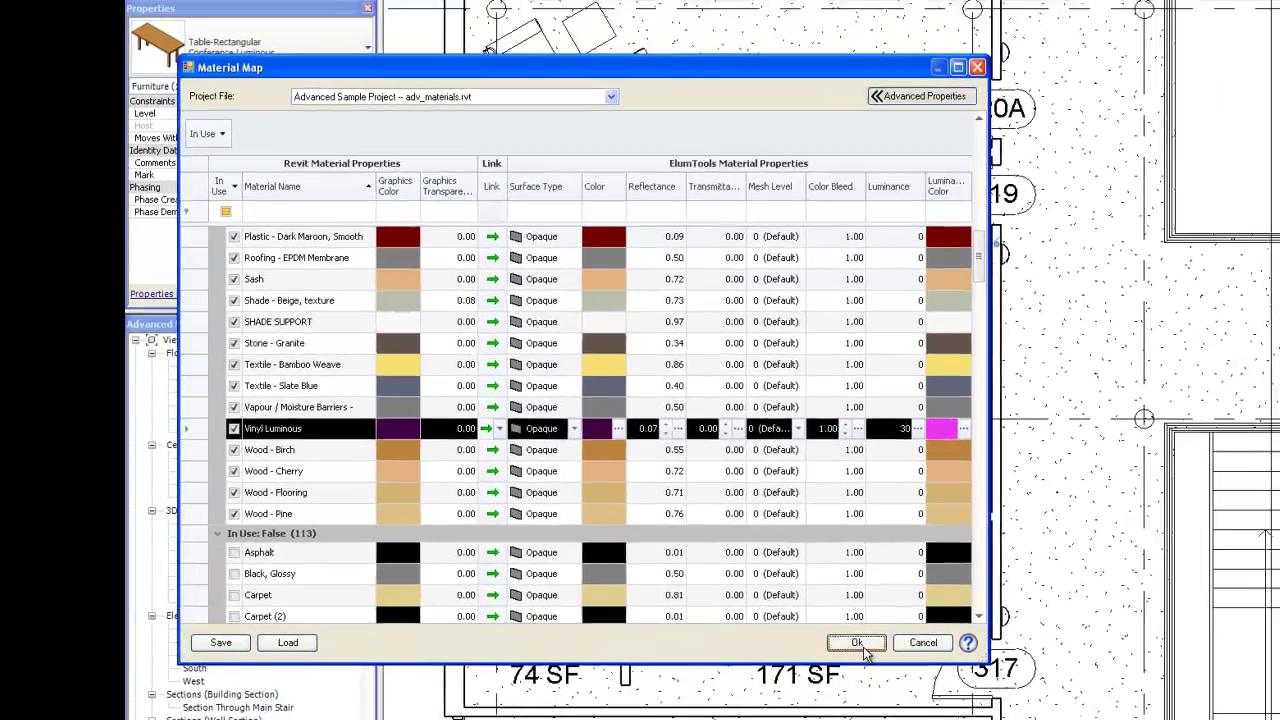
left_click(857, 643)
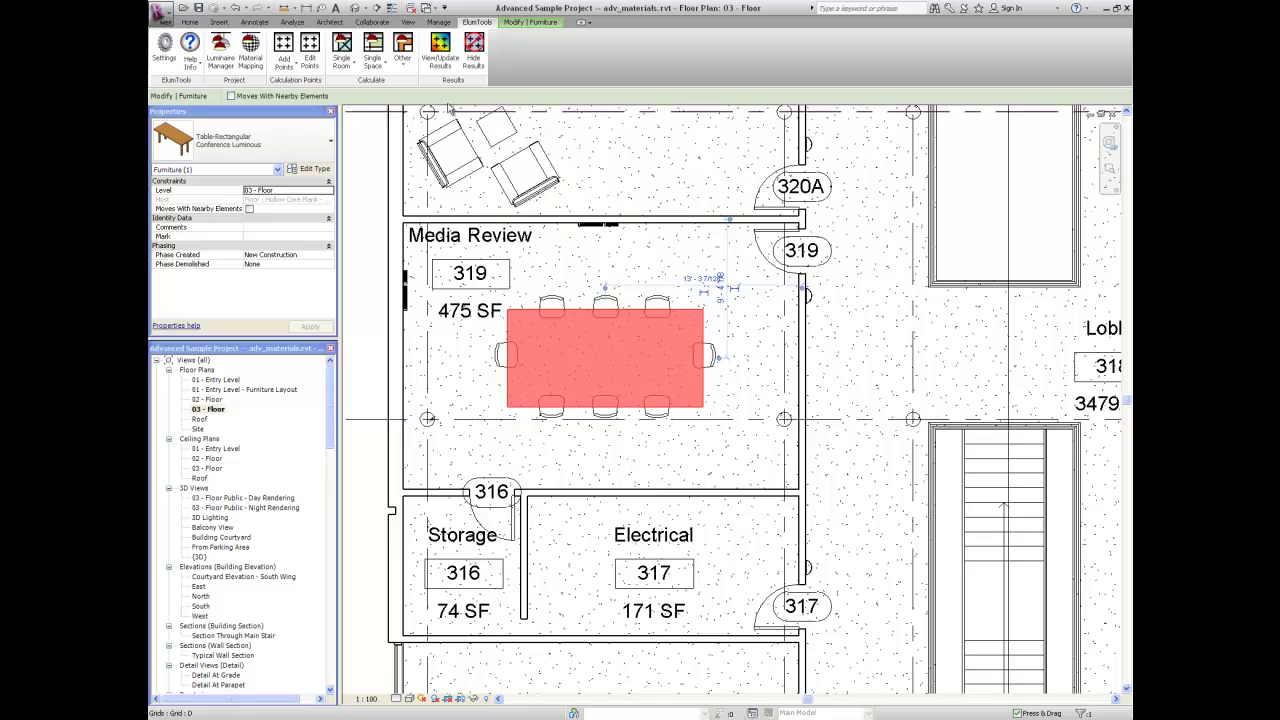
Run a single-room calculation for Media Review and orbit the result to face the red wall.
left_click(342, 50)
left_click(450, 310)
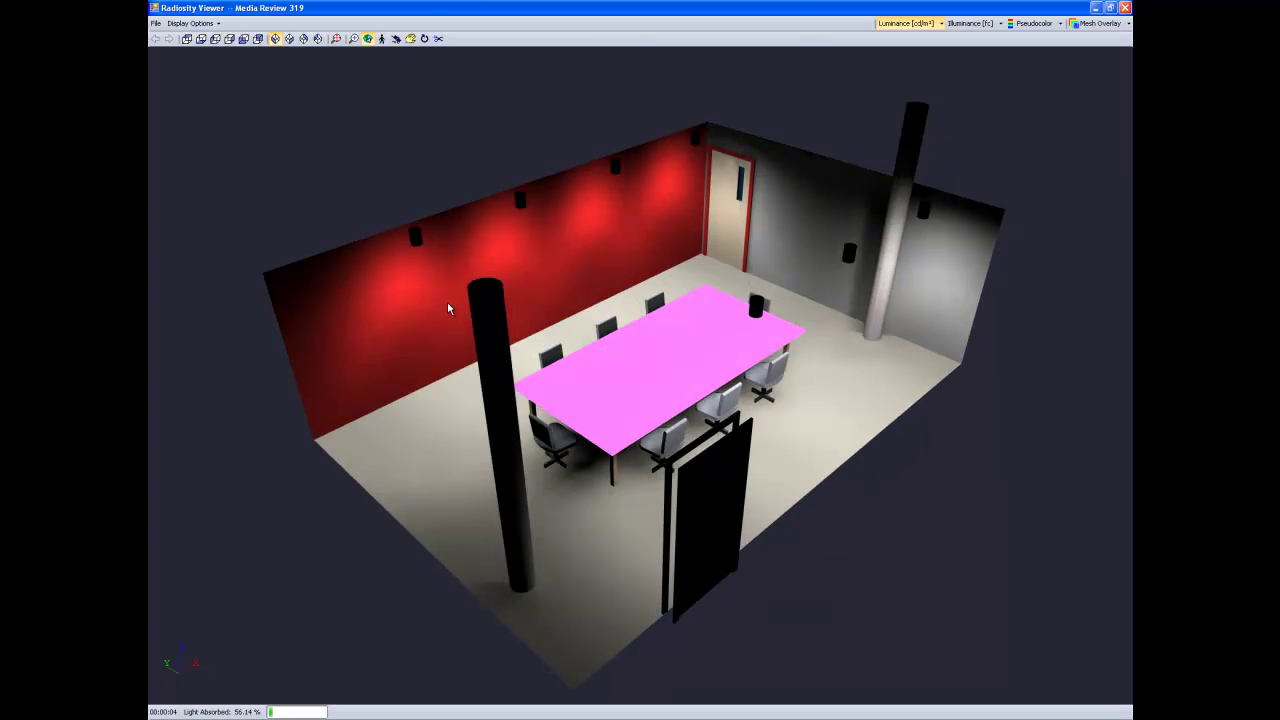
left_click_drag(520, 230, 928, 424)
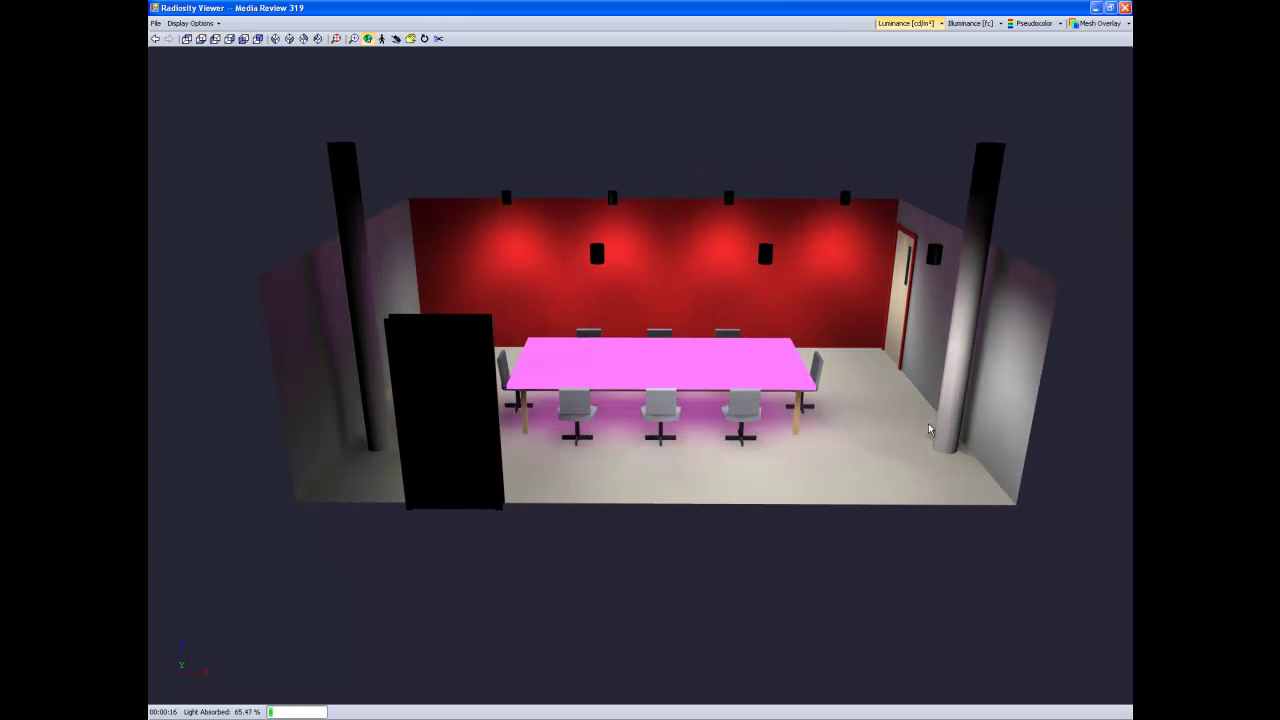